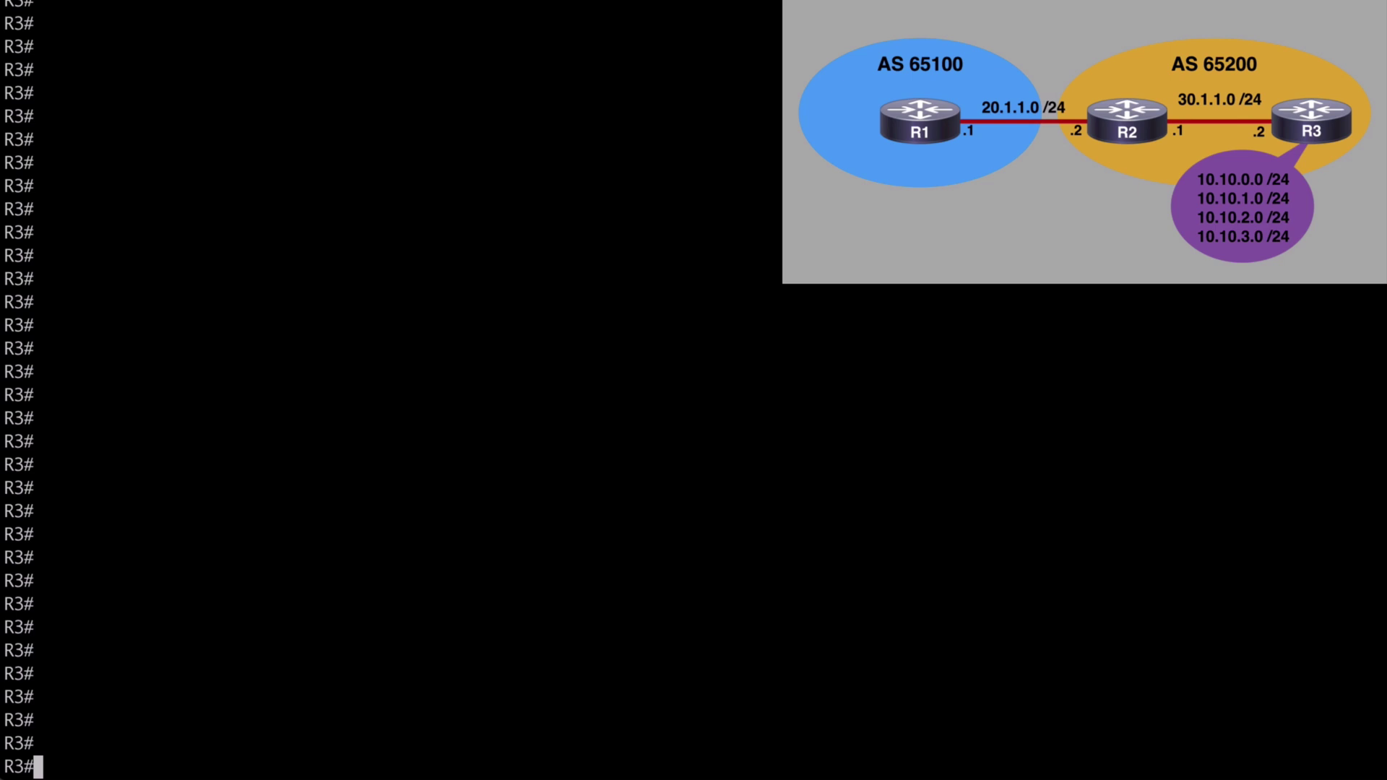
- List R3's interfaces with their IP addresses in brief form and examine the addresses of Loopback0 through Loopback4
text(sh ip int b)
text(r)
key(Return)
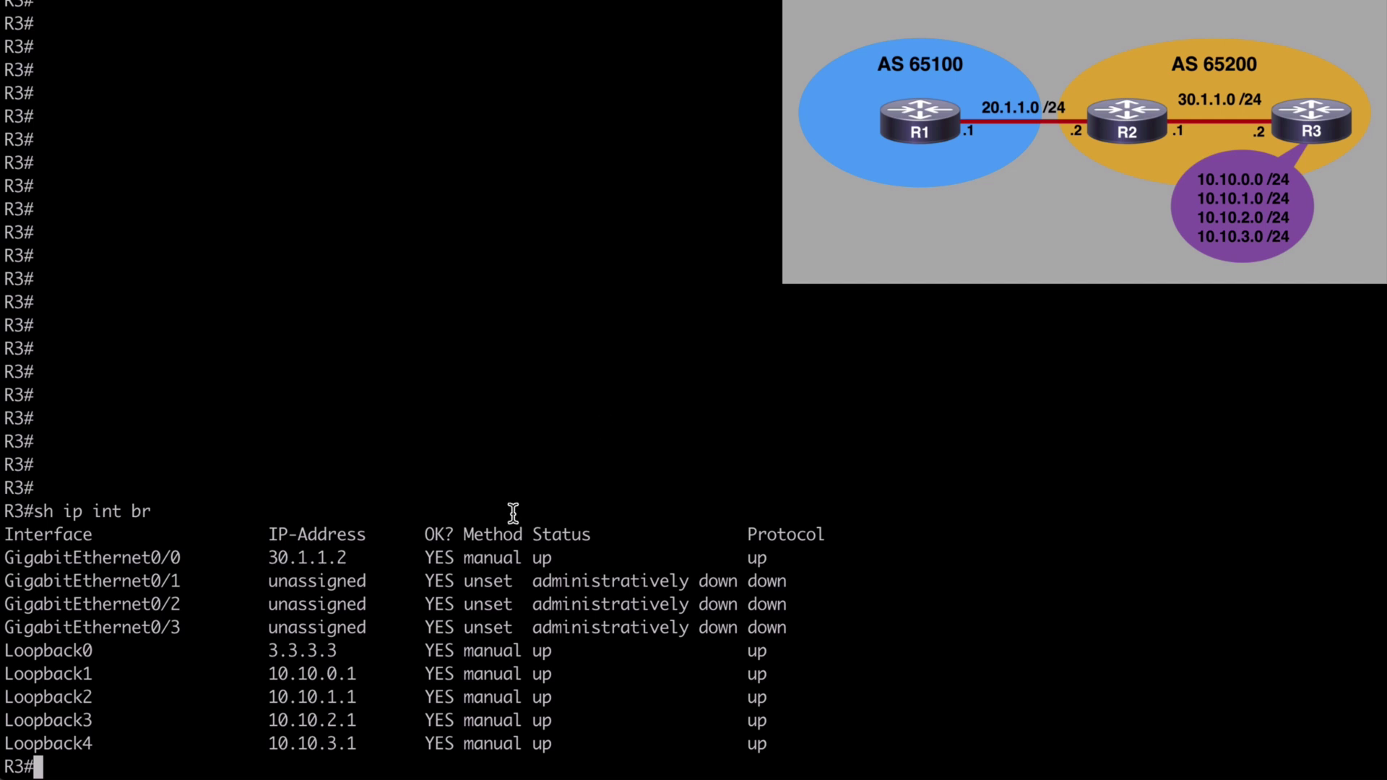
drag(366, 748, 2, 674)
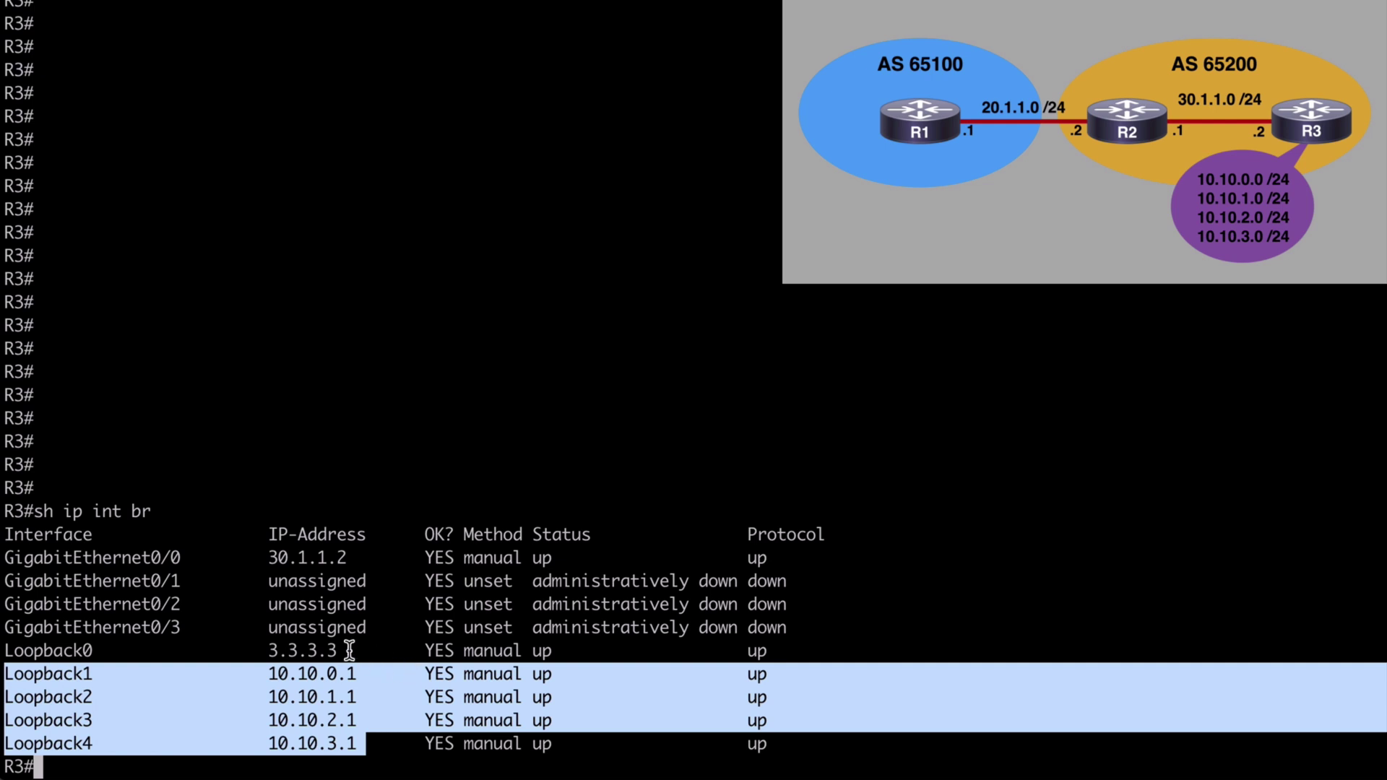
drag(345, 651, 274, 641)
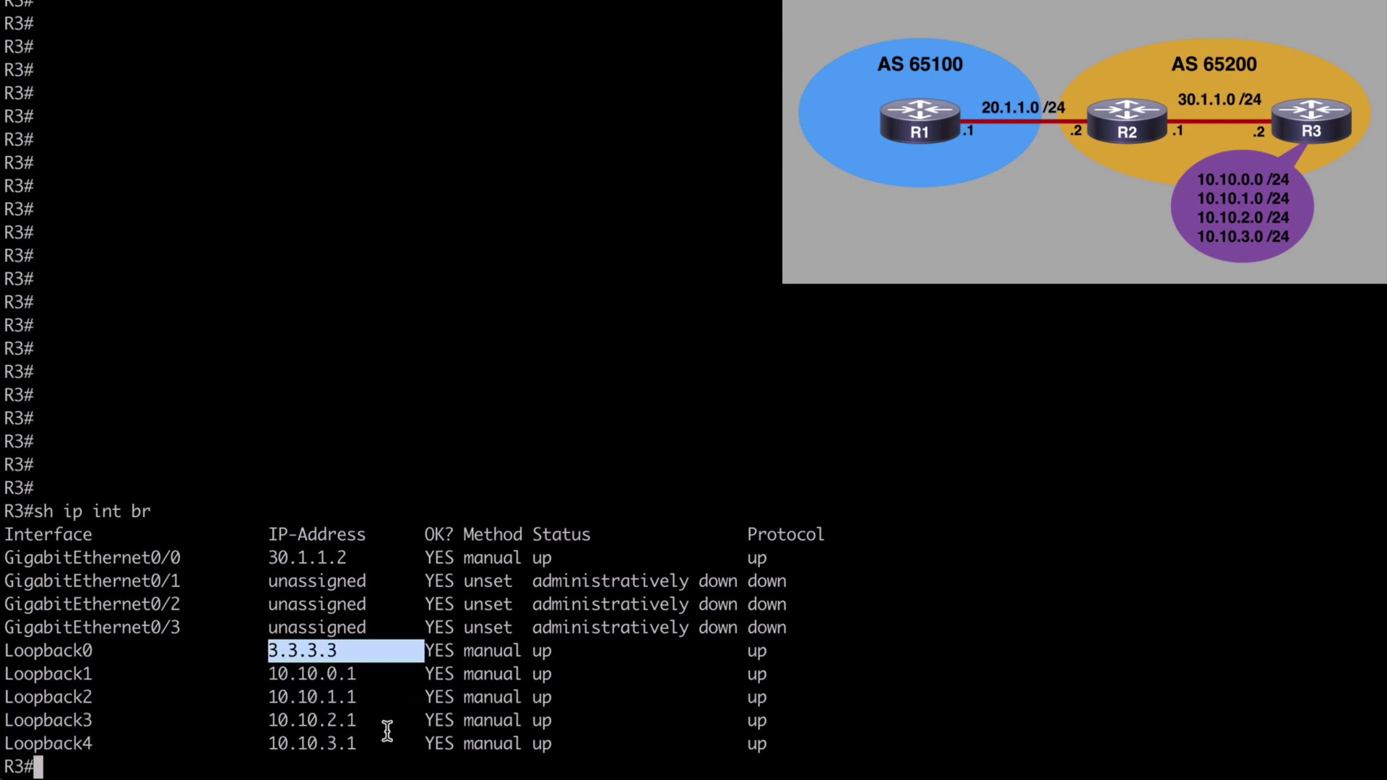
click(377, 744)
drag(376, 743, 268, 675)
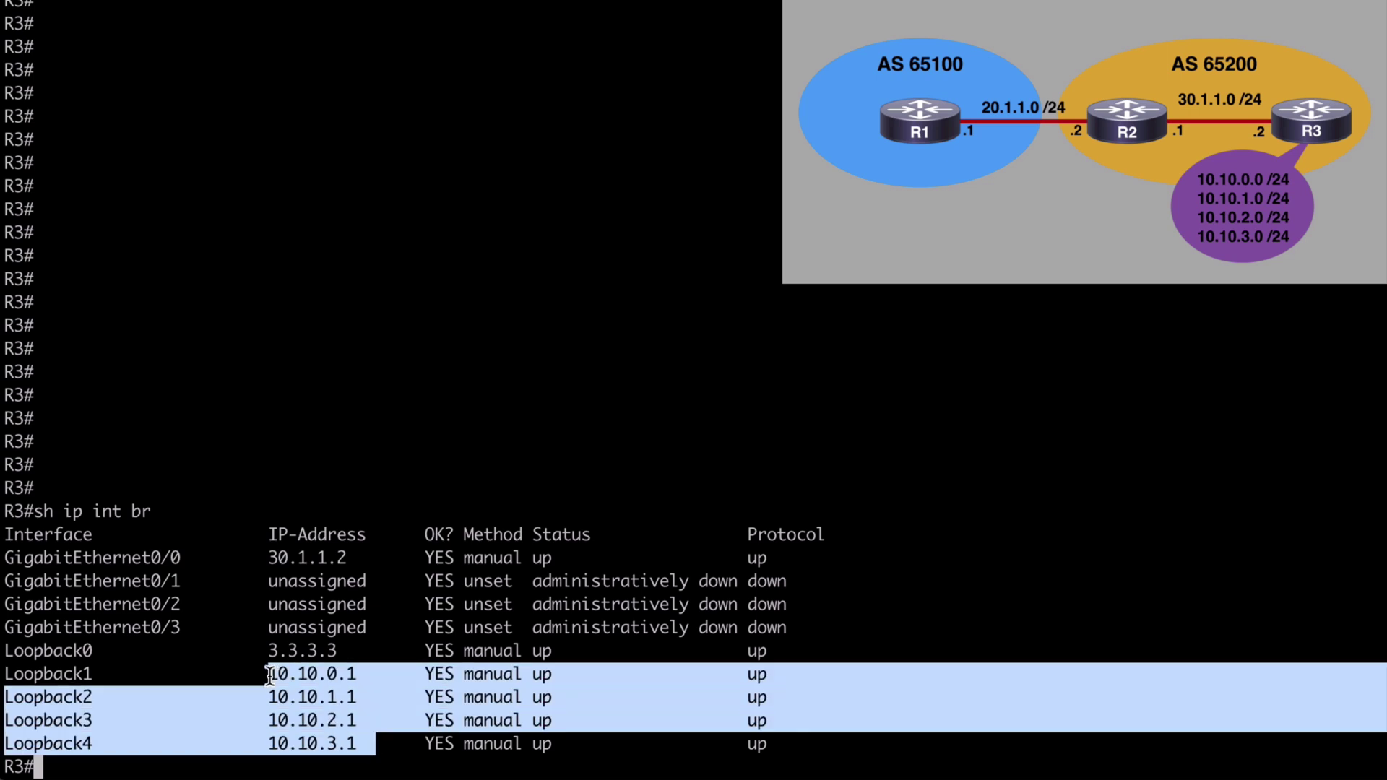
click(407, 750)
- In R3's BGP 65200 configuration, advertise network 10.10.0.0 with mask 255.255.255.0
text(conf t)
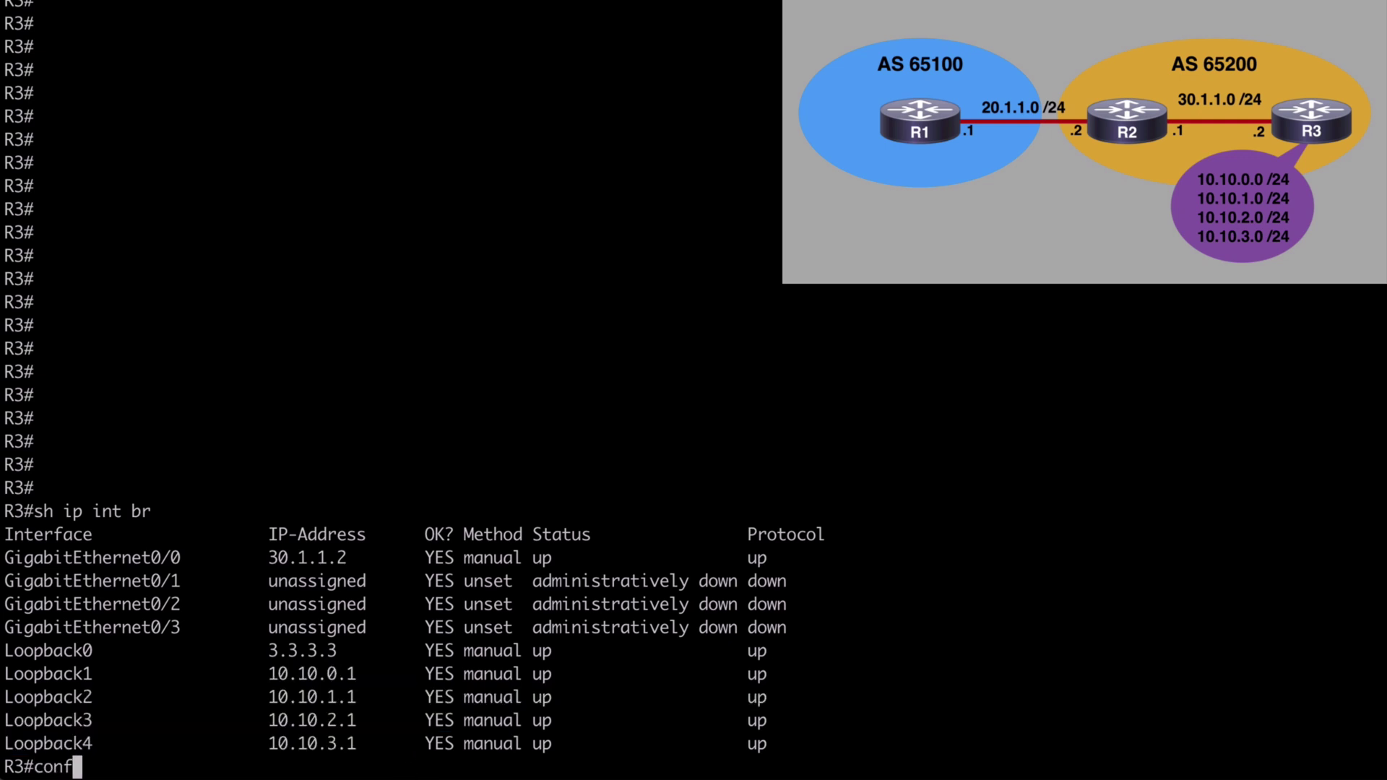
key(Return)
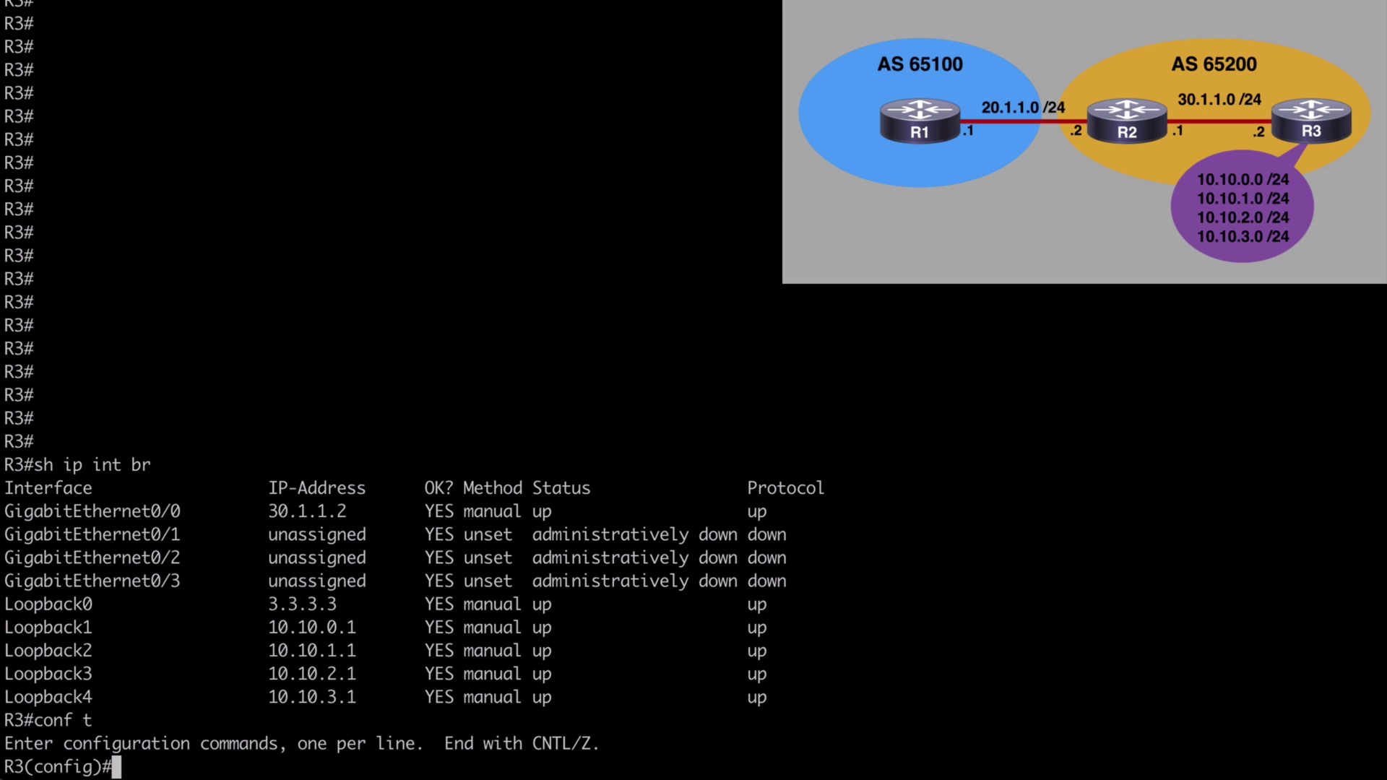
text(router bgp)
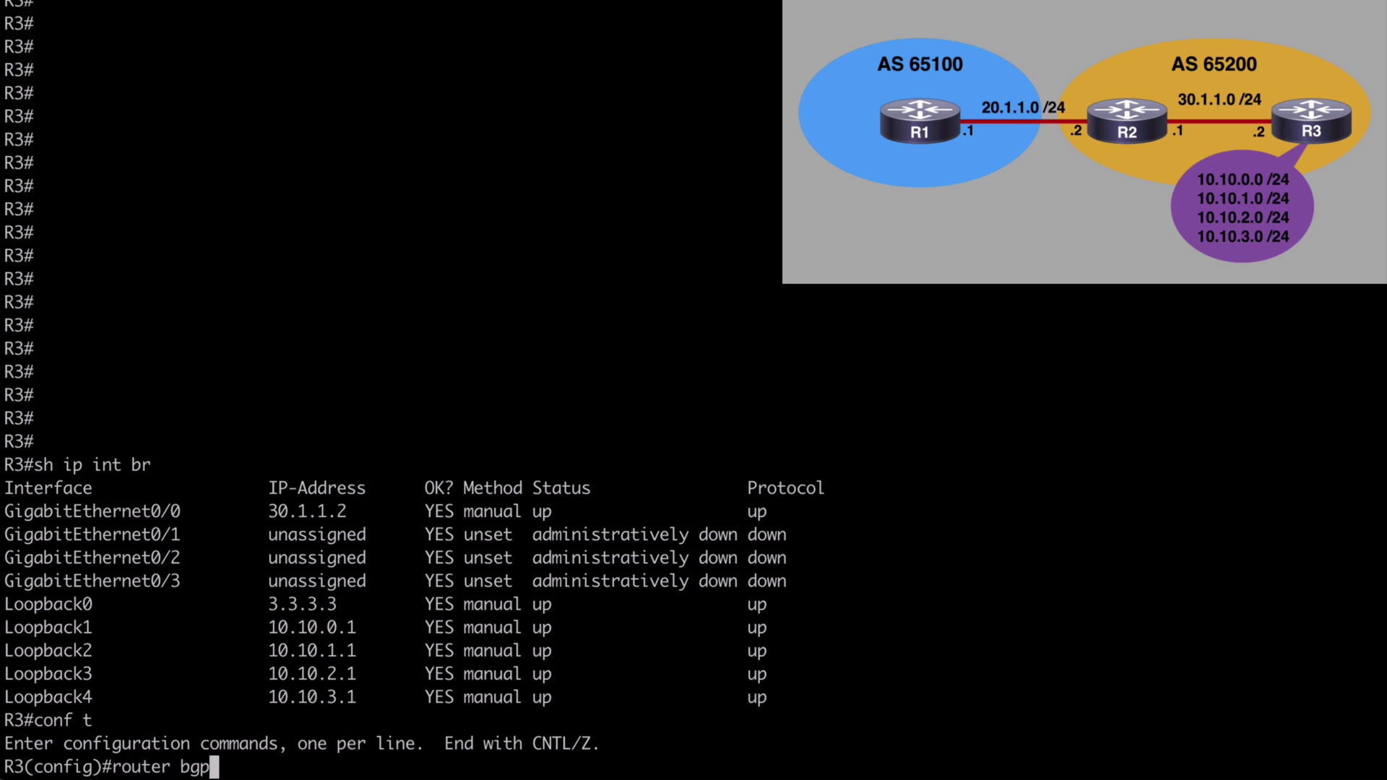
text( 65200)
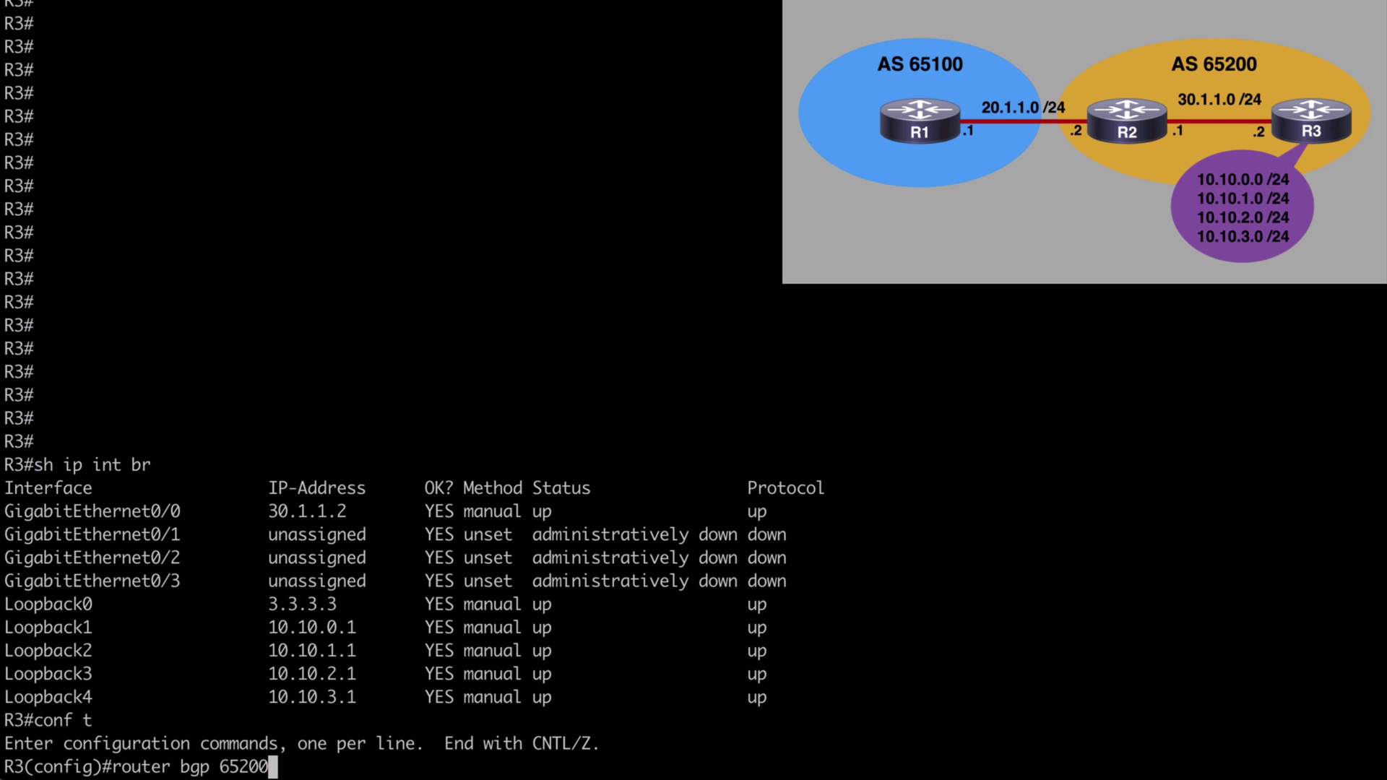
key(Return)
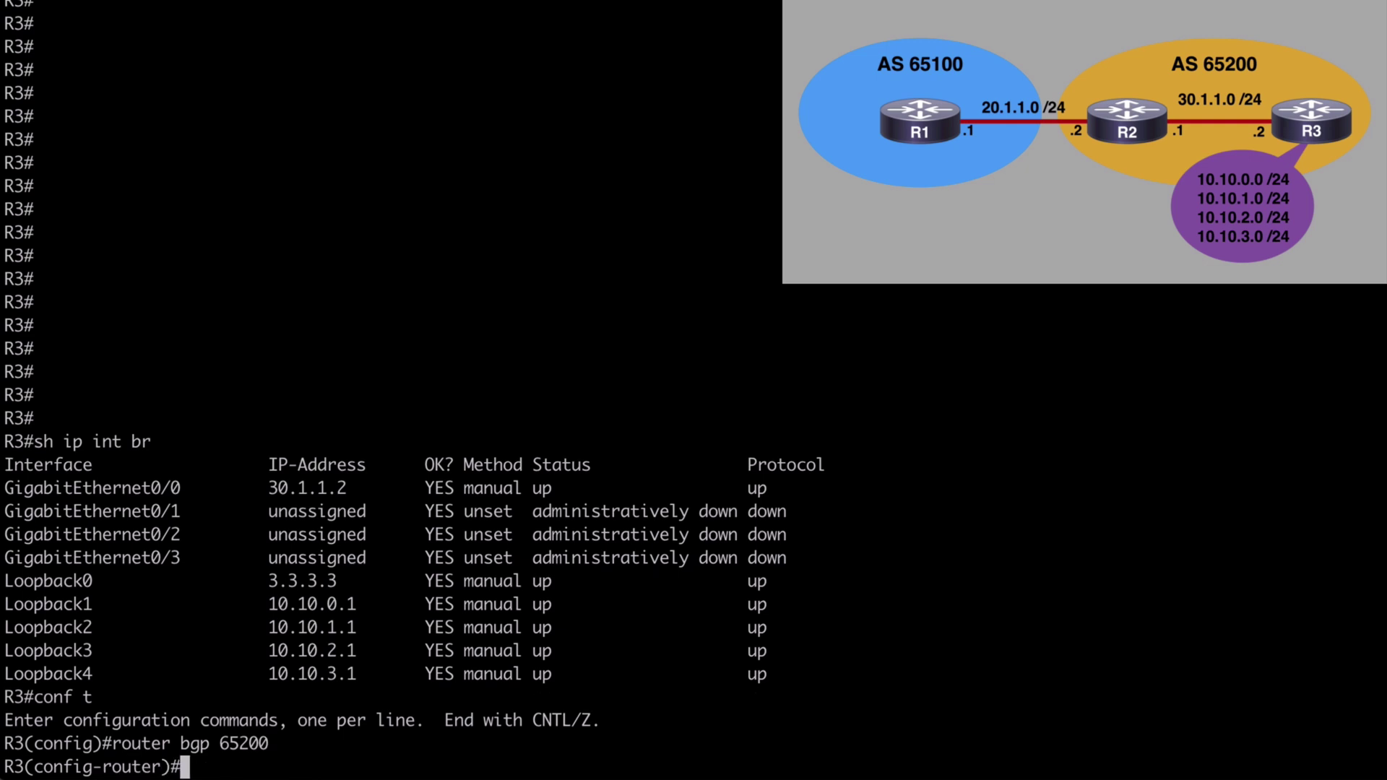
text(network)
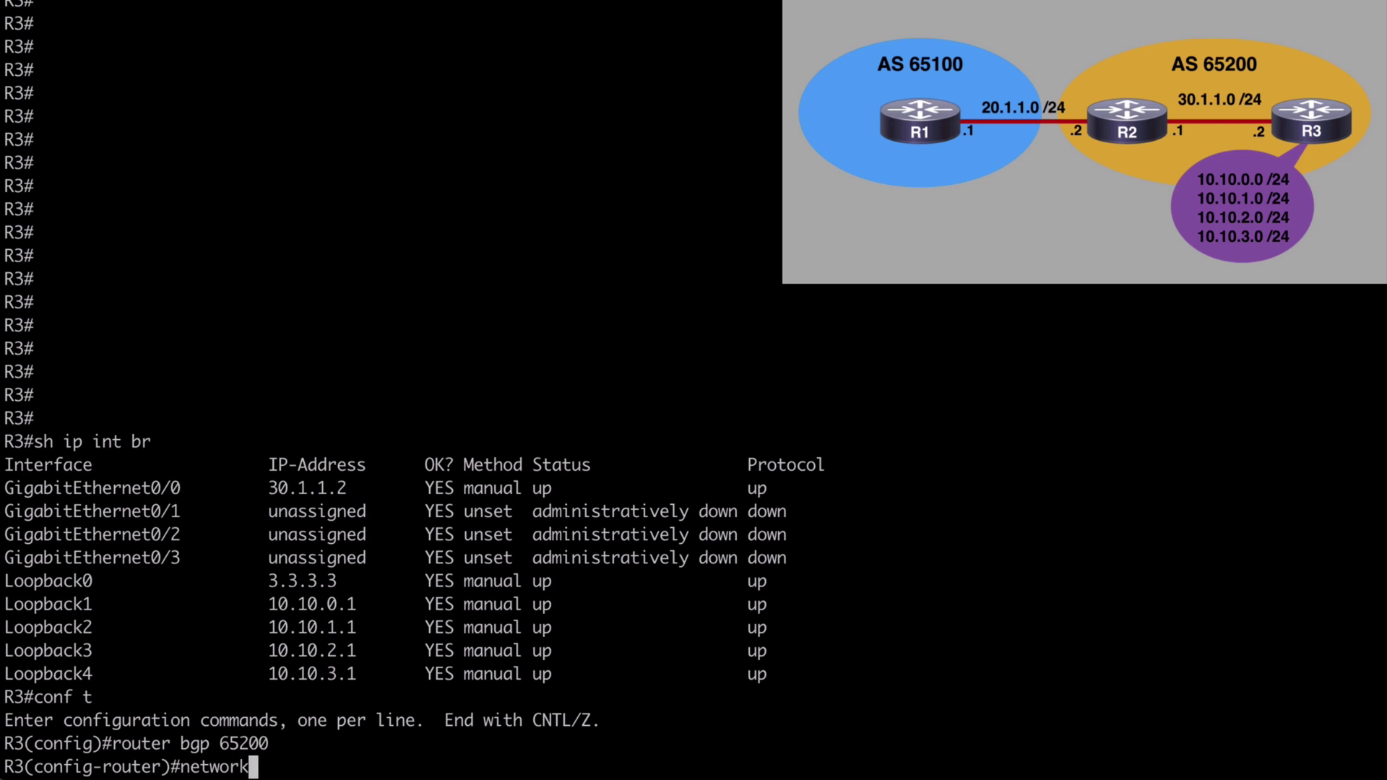
text( 10.10.0.0)
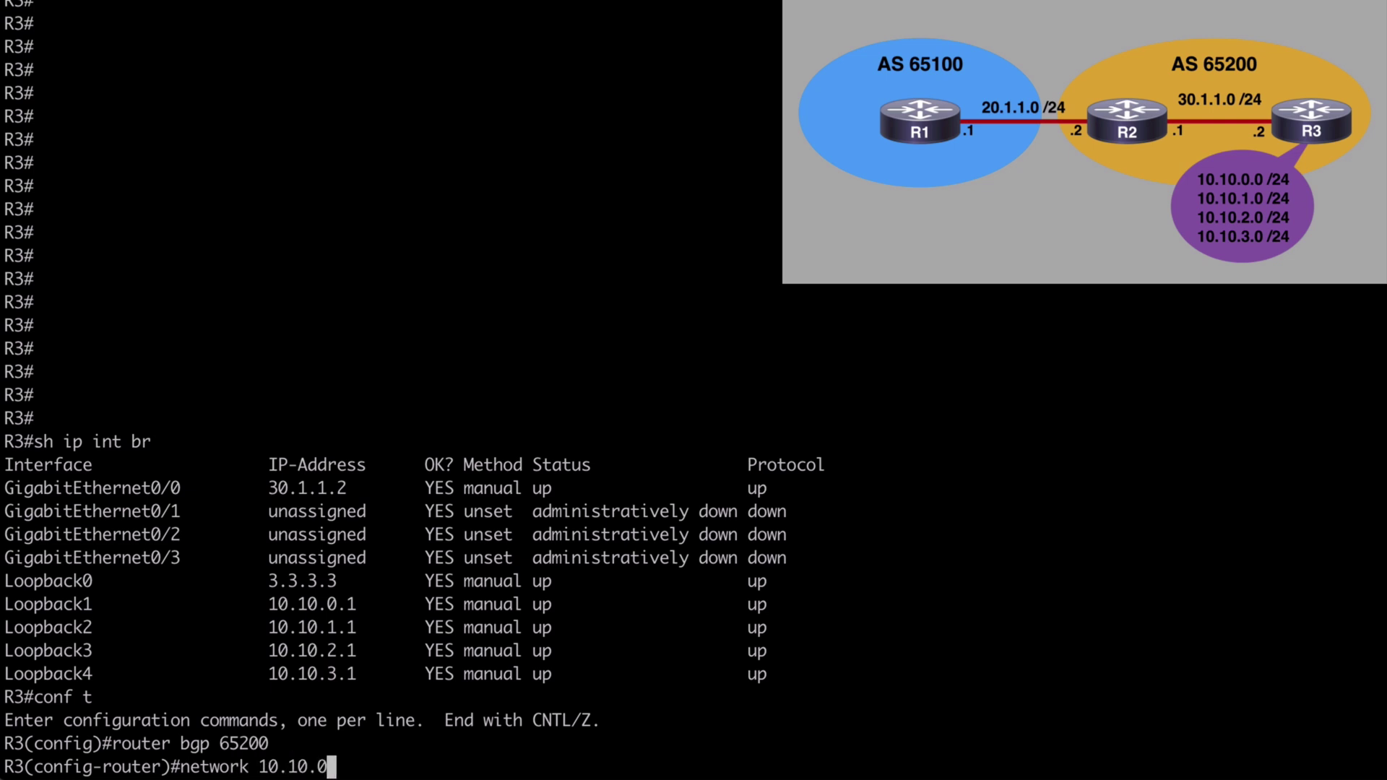
text( mask 255.255.255.0)
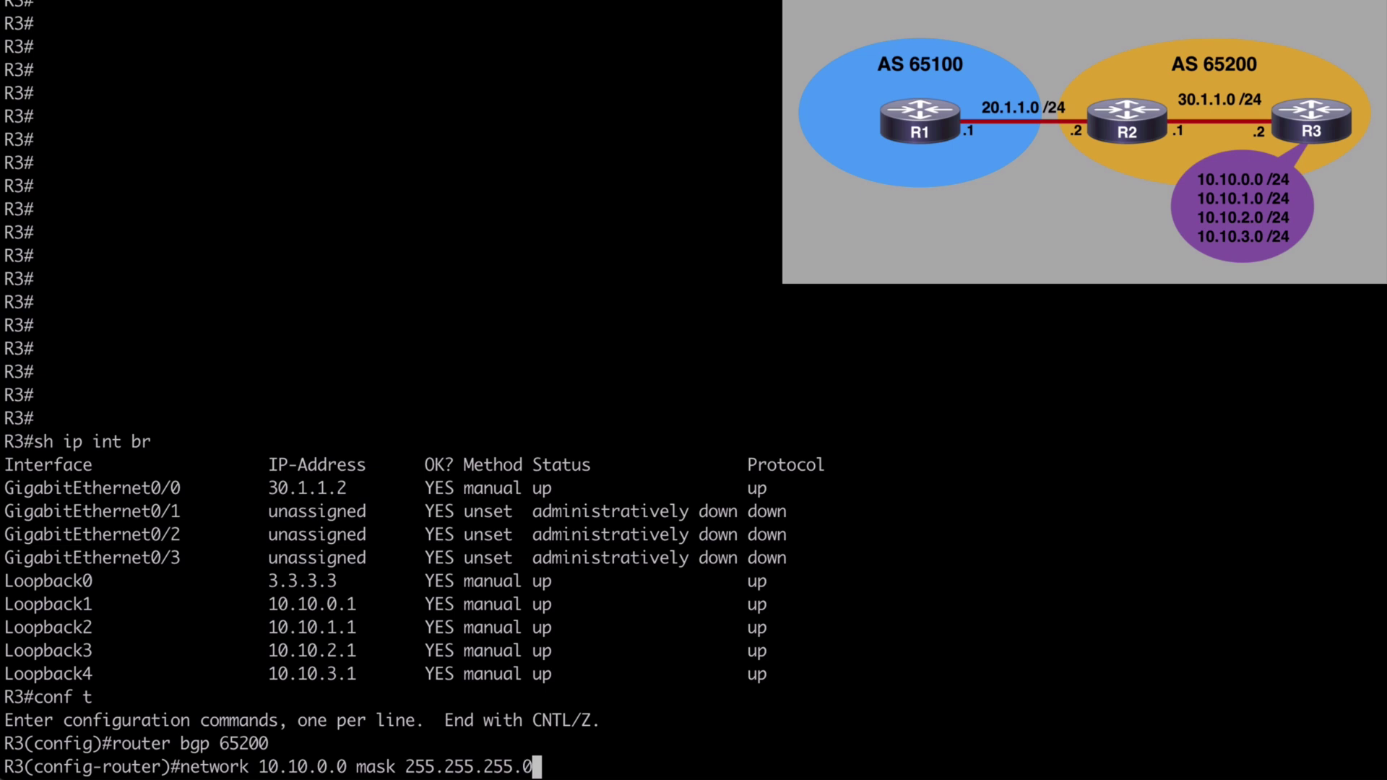
key(Return)
- Reuse the previous network statement to advertise 10.10.1.0 with mask 255.255.255.0 in R3's BGP process
key(Up)
key(Left)
key(Left)
key(Left)
key(Left)
key(Left)
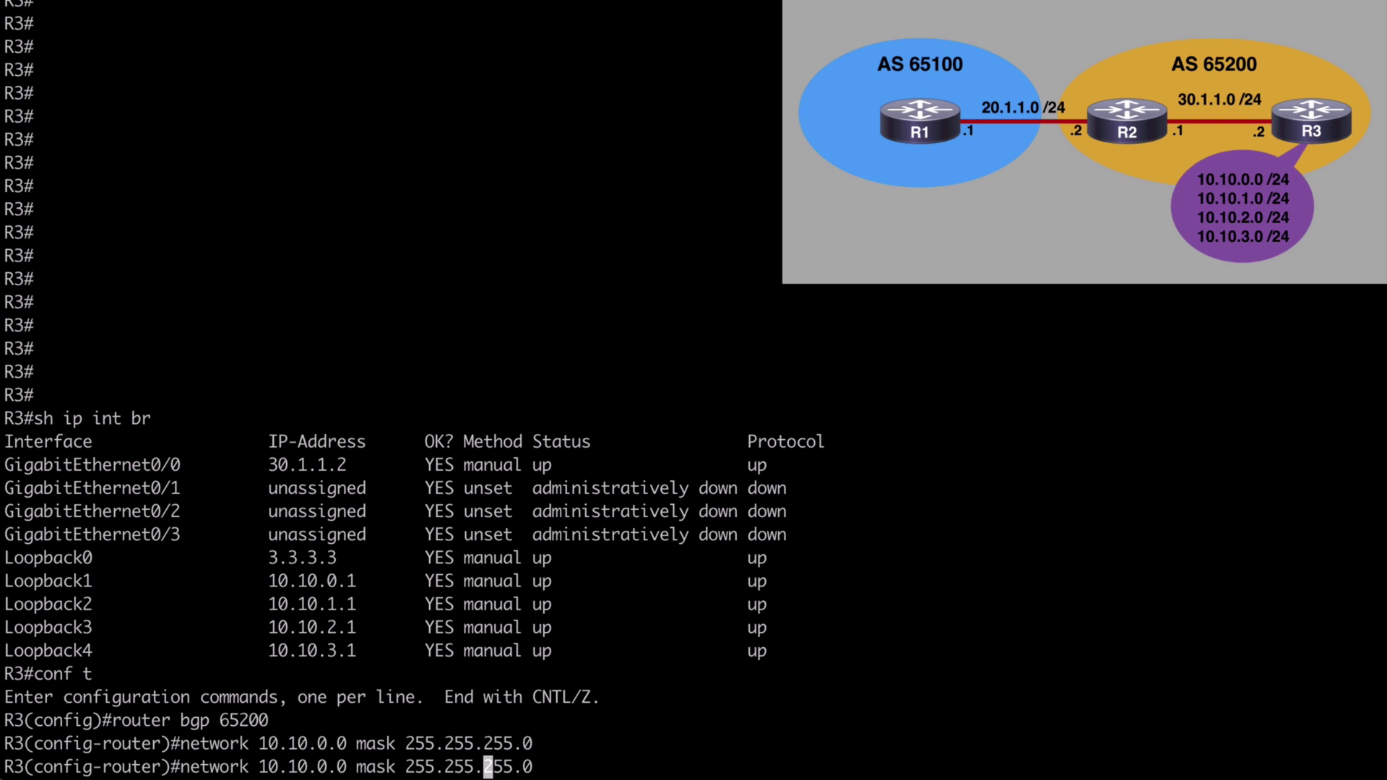
key(Left)
key(Left)
key(Left)
key(Left)
key(Left)
key(Left)
key(Left)
key(Left)
key(Left)
key(Left)
key(Left)
key(Left)
key(Left)
key(Left)
key(Left)
key(Left)
key(BackSpace)
text(1)
key(Return)
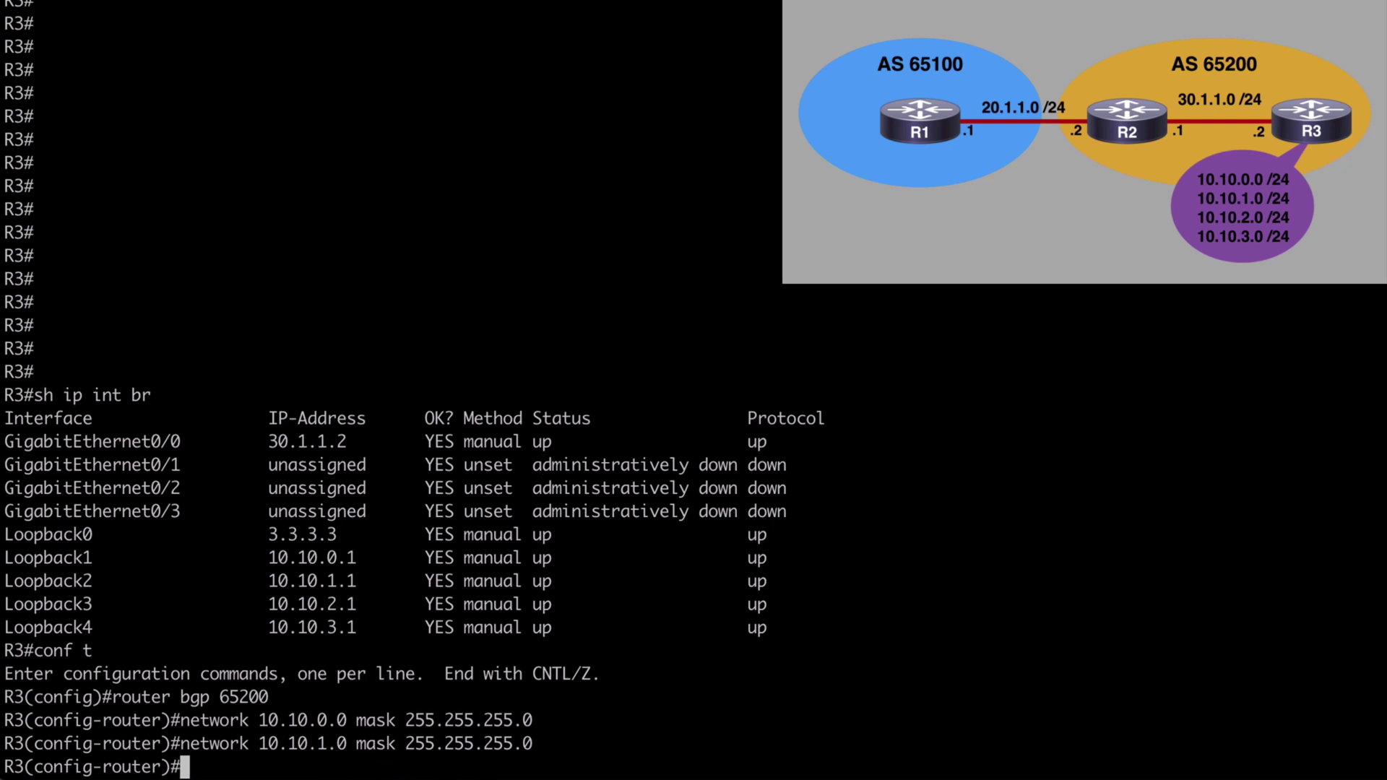
- Reuse the previous network statement to advertise 10.10.2.0 with mask 255.255.255.0 in R3's BGP process
key(Up)
key(Left)
key(Left)
key(Left)
key(Left)
key(Left)
key(Left)
key(Left)
key(Left)
key(Left)
key(Left)
key(Left)
key(Left)
key(Left)
key(Left)
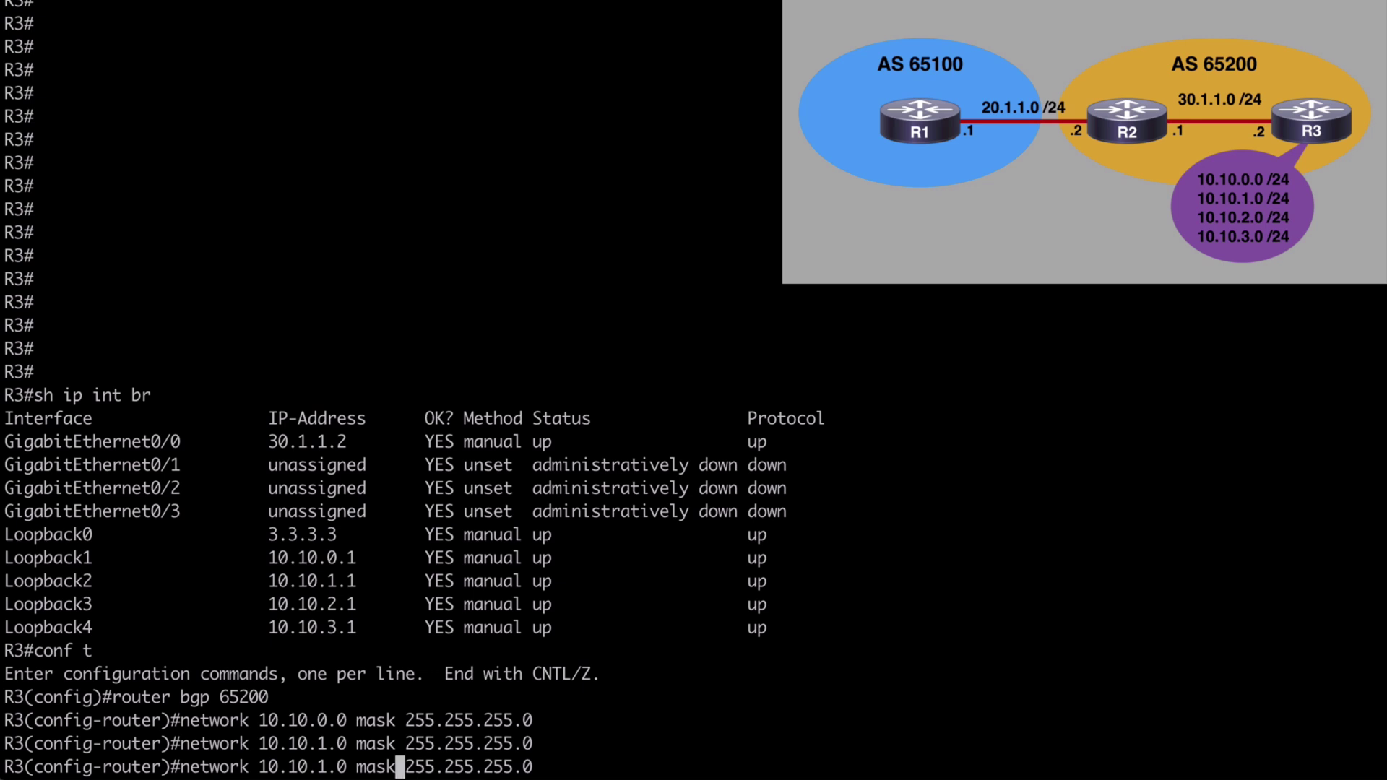
key(Left)
key(Left)
key(Left)
key(Left)
key(Left)
key(Left)
key(Left)
key(BackSpace)
text(2)
key(Return)
- Advertise 10.10.3.0 with mask 255.255.255.0 in R3's BGP process by reusing the previous statement, and exit configuration mode
key(Up)
key(Left)
key(Left)
key(Left)
key(Left)
key(Left)
key(Left)
key(Left)
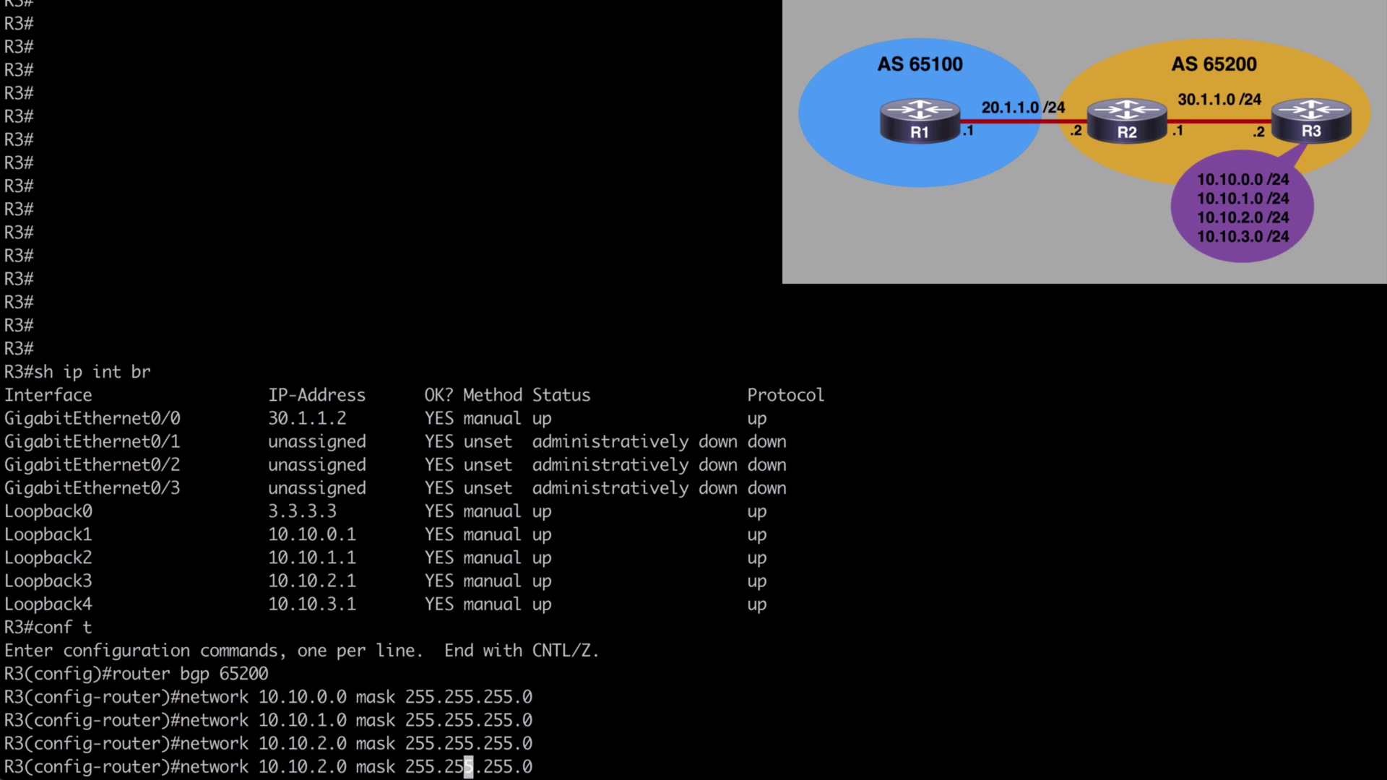
key(Left)
key(Left)
key(Left)
key(Left)
key(Left)
key(Left)
key(Left)
key(Left)
key(Left)
key(Left)
key(Left)
key(Left)
key(Left)
key(Left)
key(BackSpace)
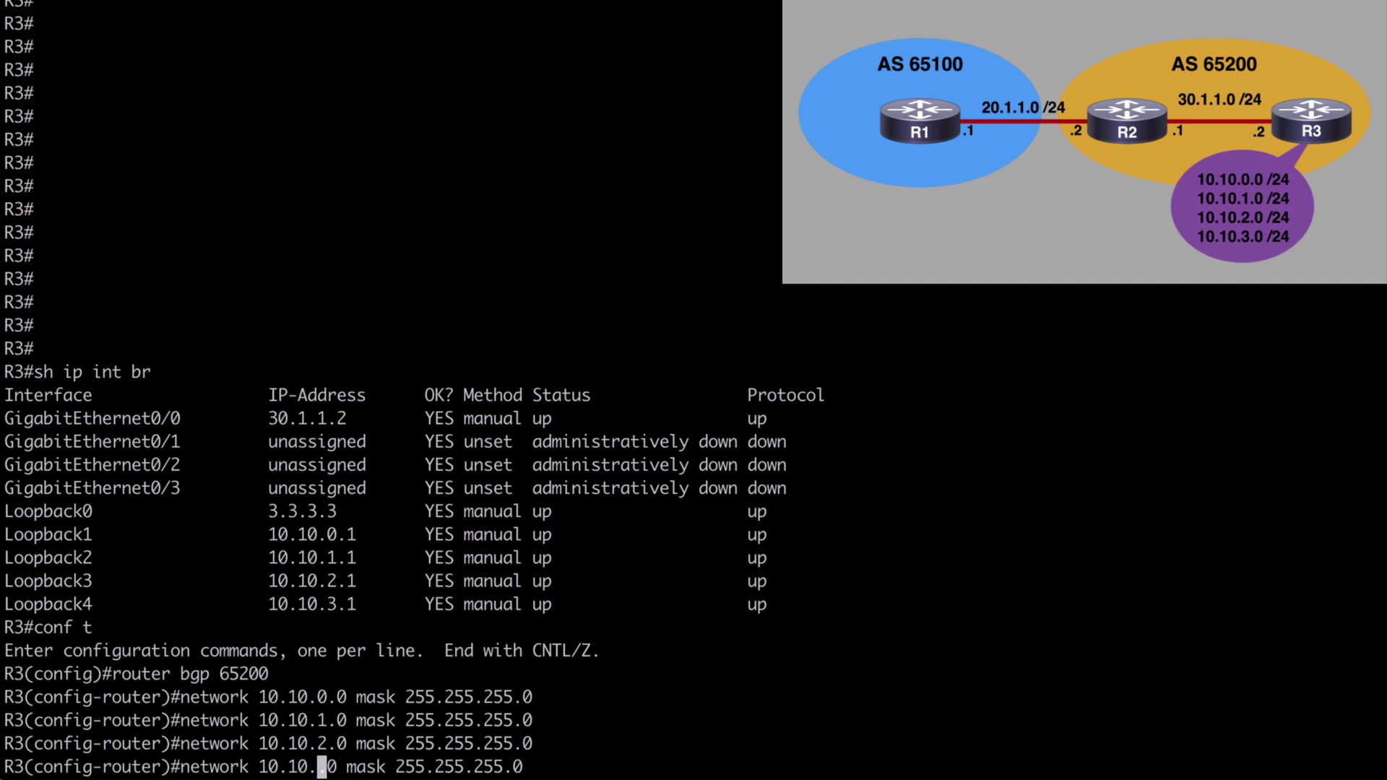
text(3)
key(Return)
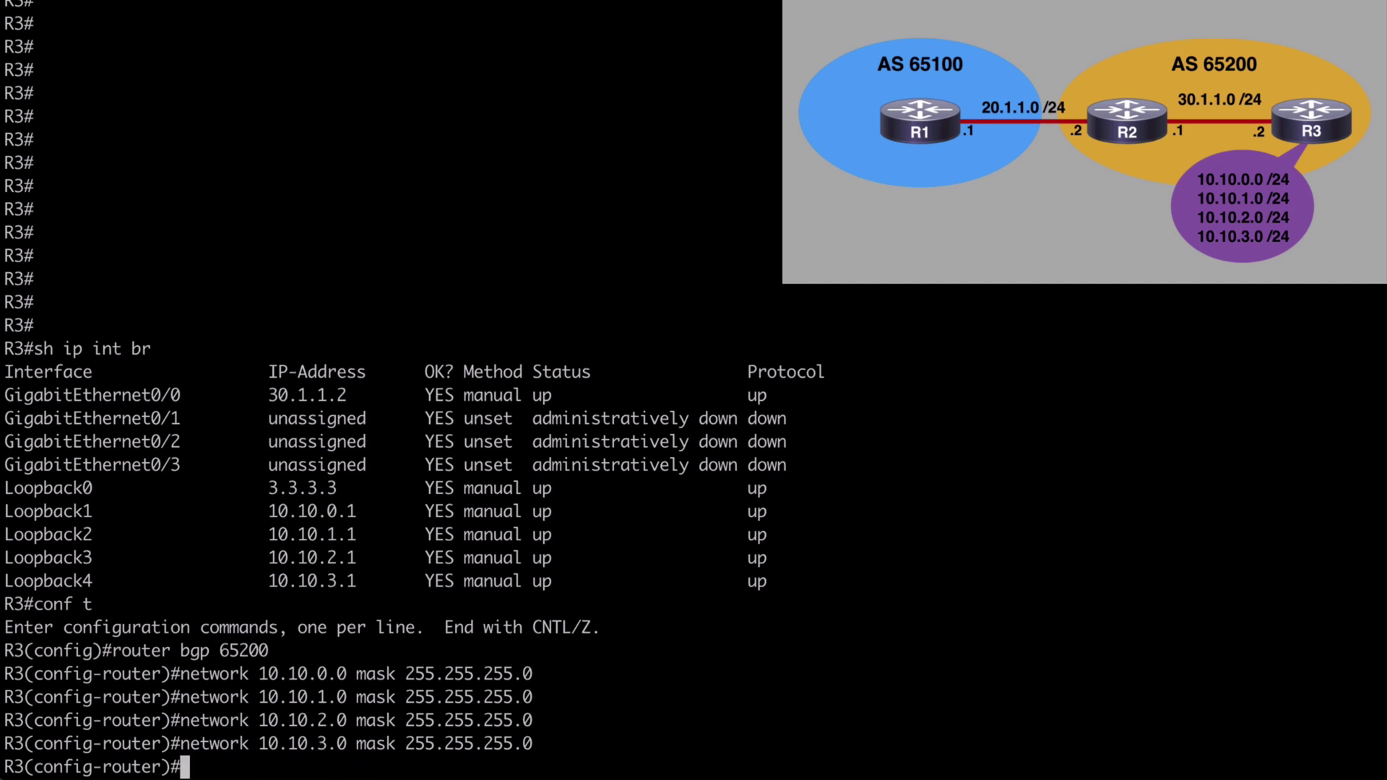
text(end)
key(Return)
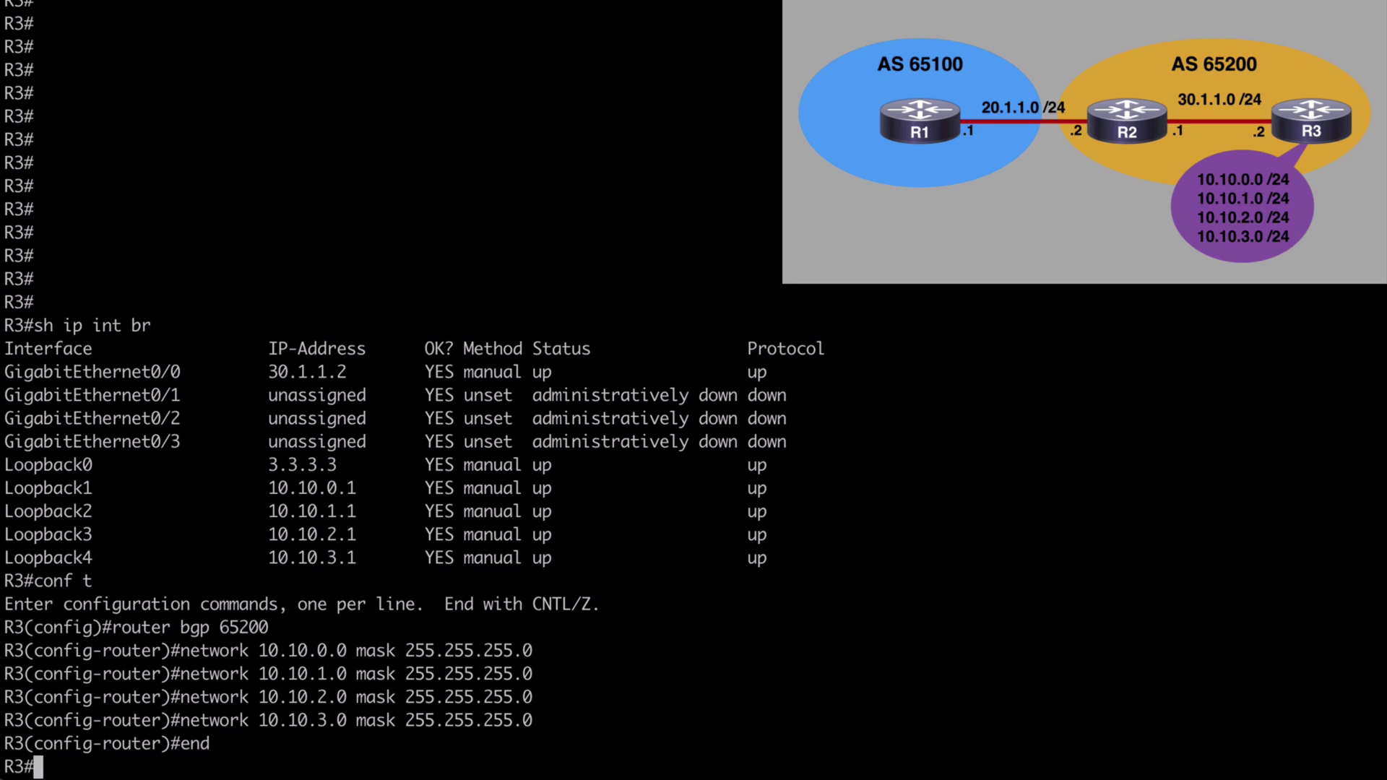
- Display R3's BGP table and examine the entries for the advertised 10.10.x.0/24 networks
text(sh ip bgp)
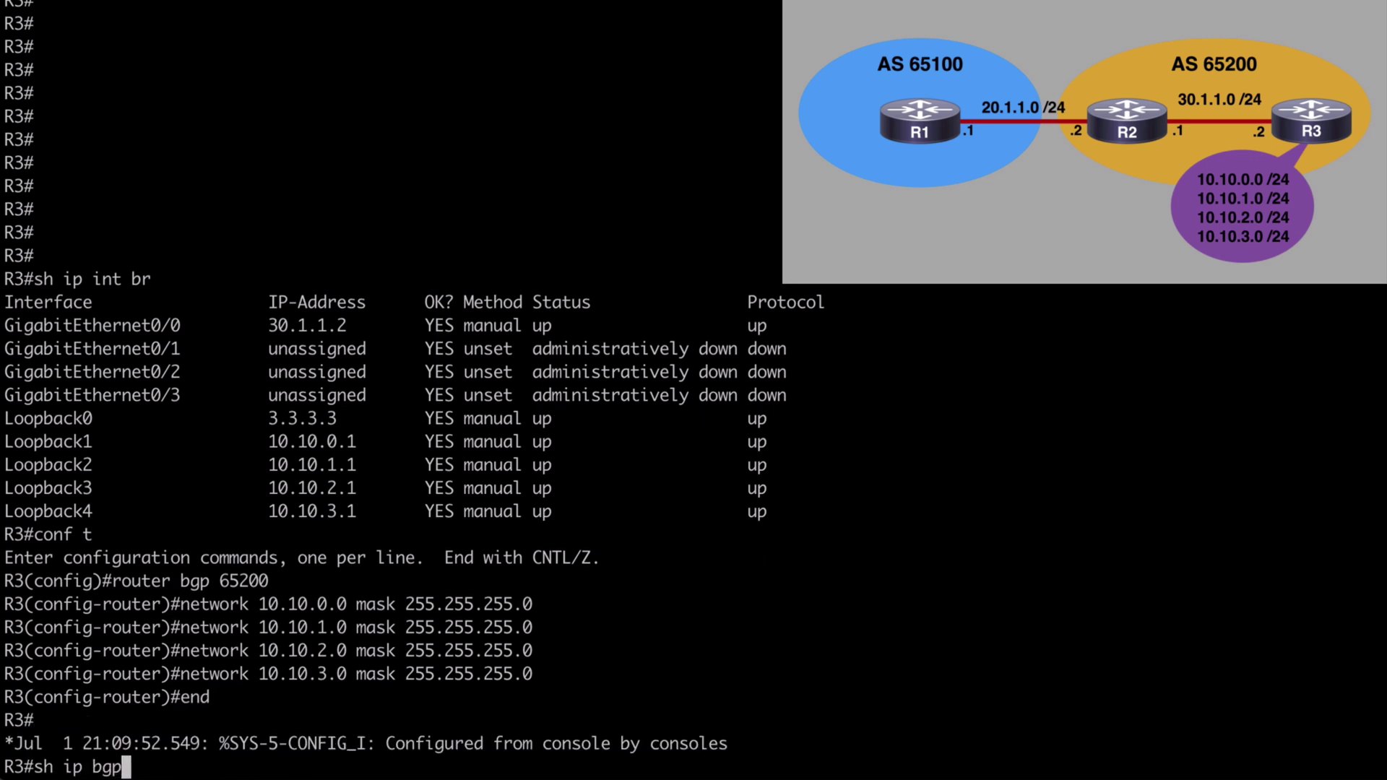
key(Return)
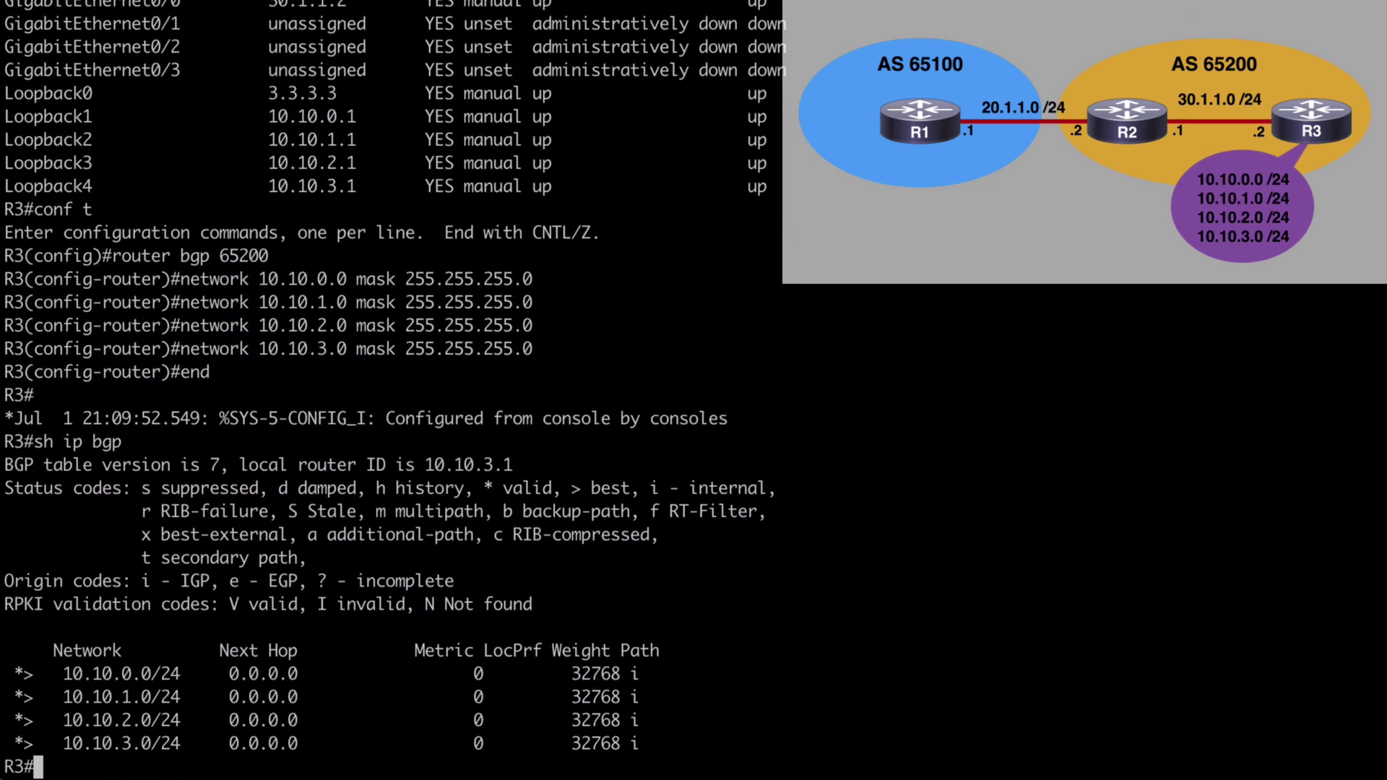
drag(654, 740, 24, 678)
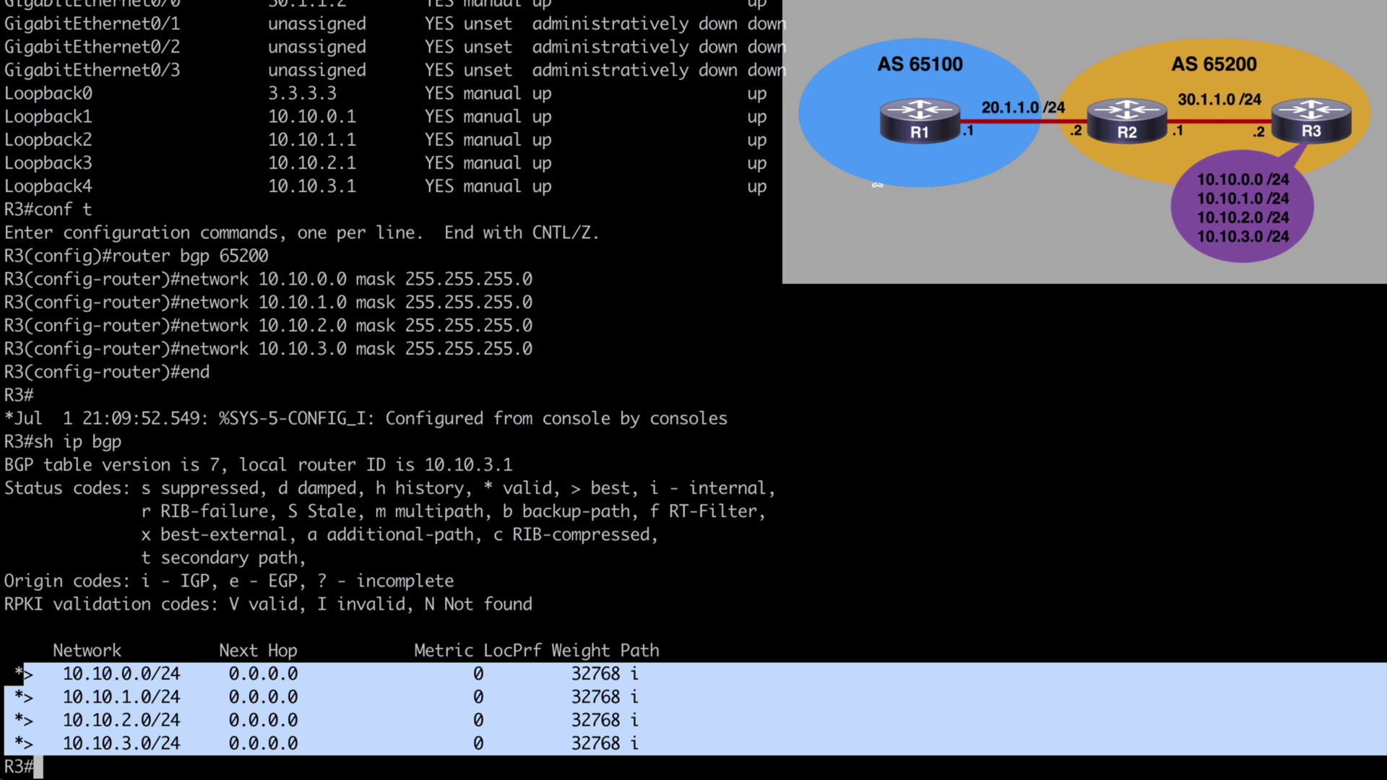
- Switch to the R2 console, display its BGP table and examine the learned networks and their next hop
key(ctrl+Tab)
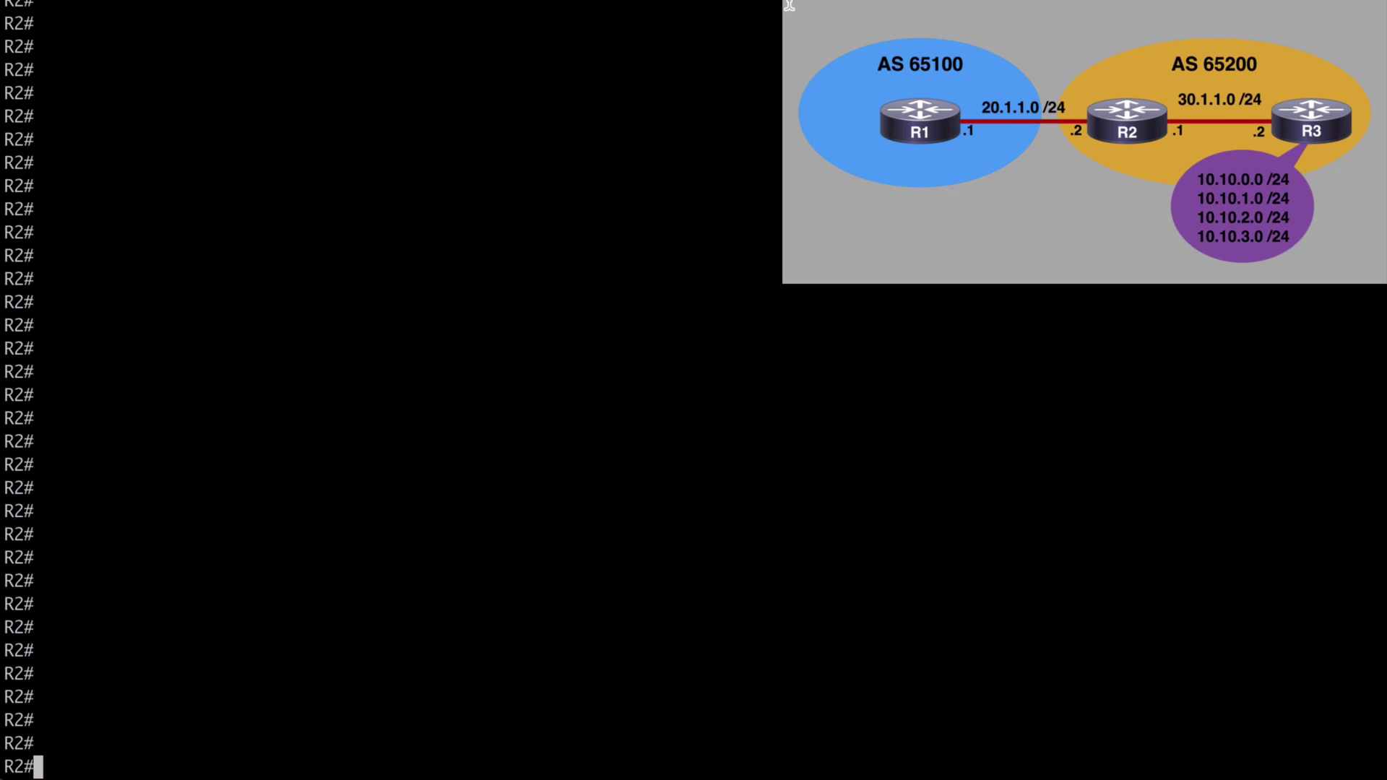
text(sh ip bgp)
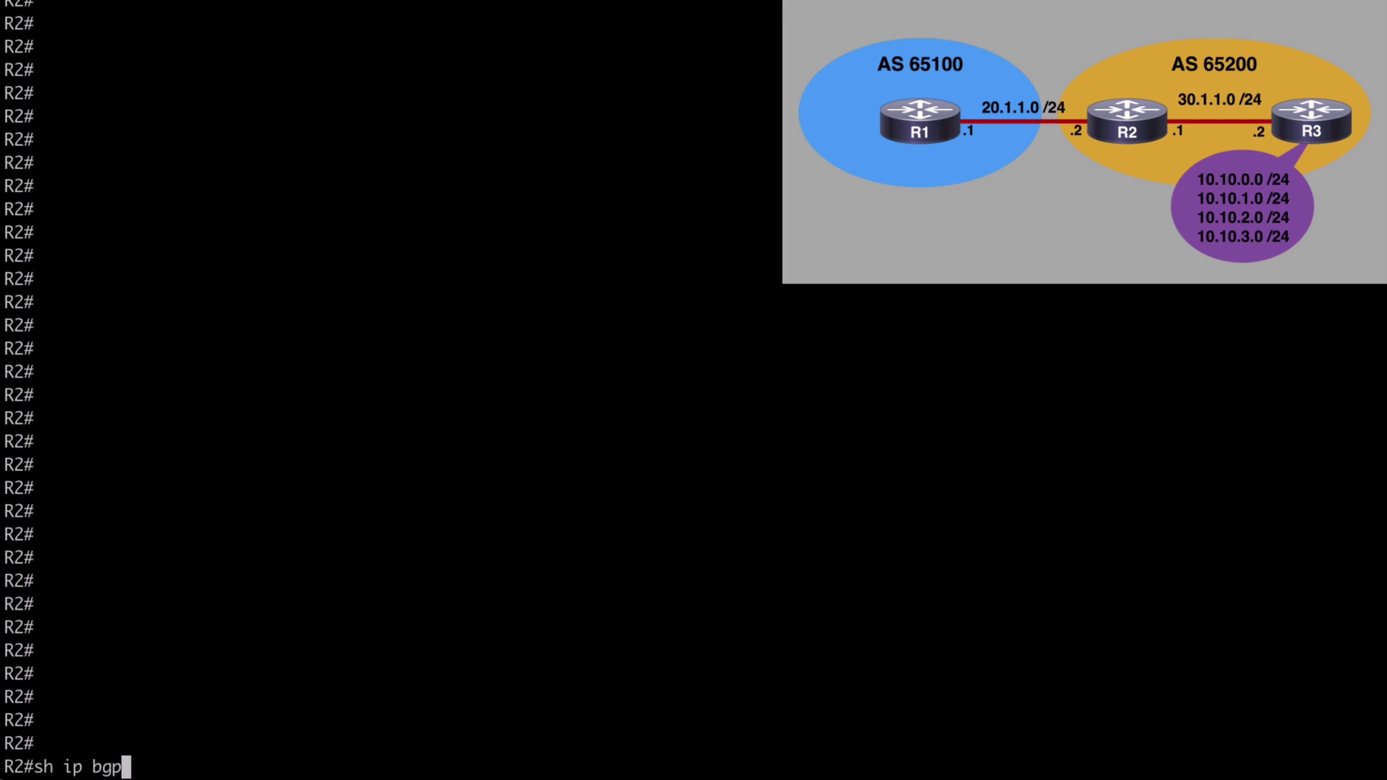
key(Return)
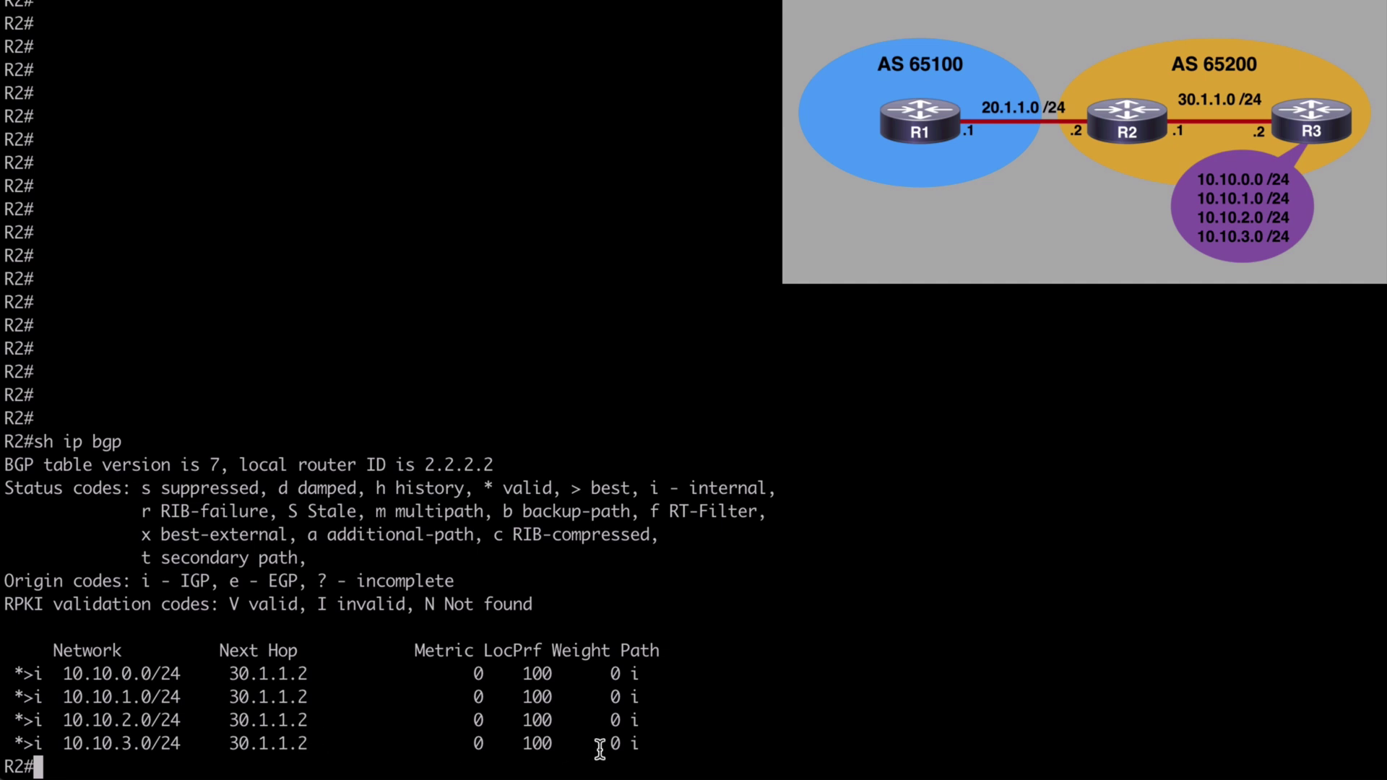
drag(312, 742, 60, 678)
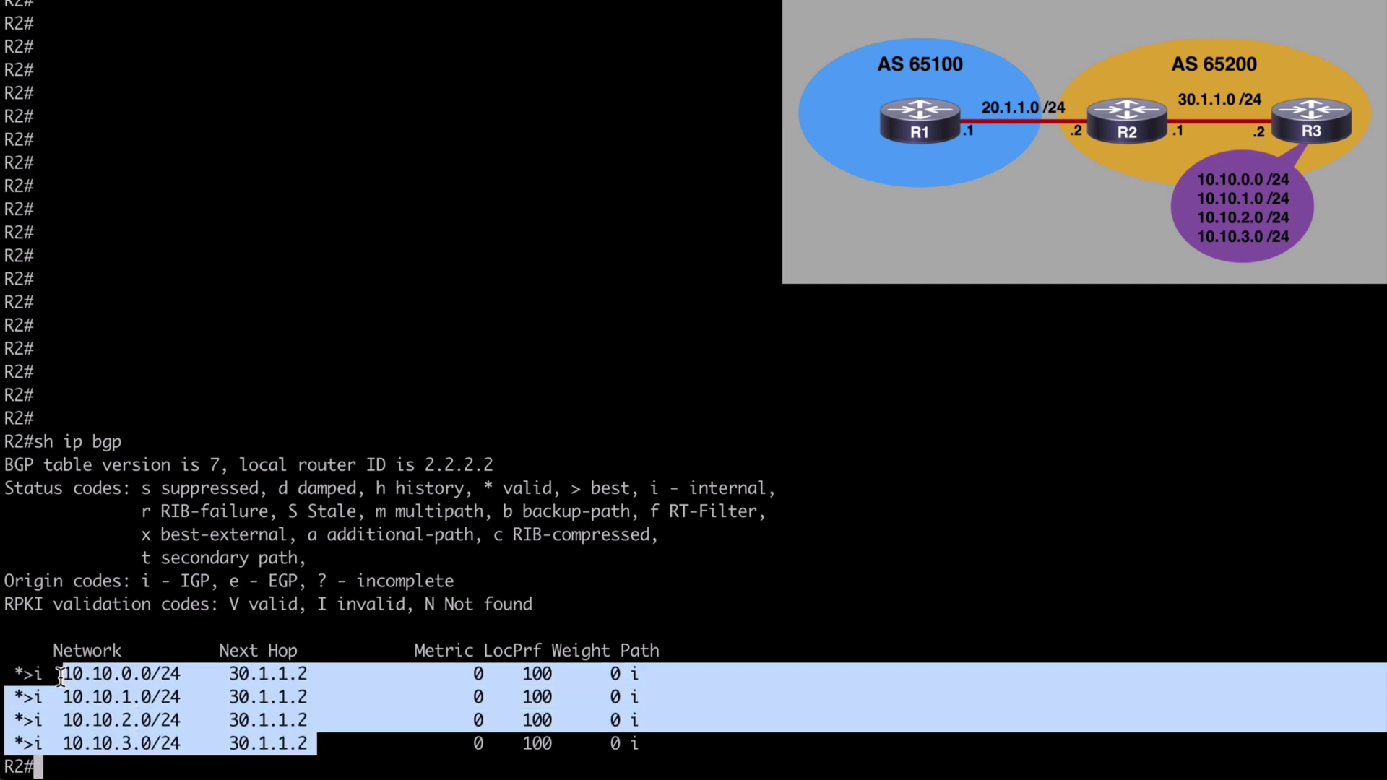
double_click(265, 674)
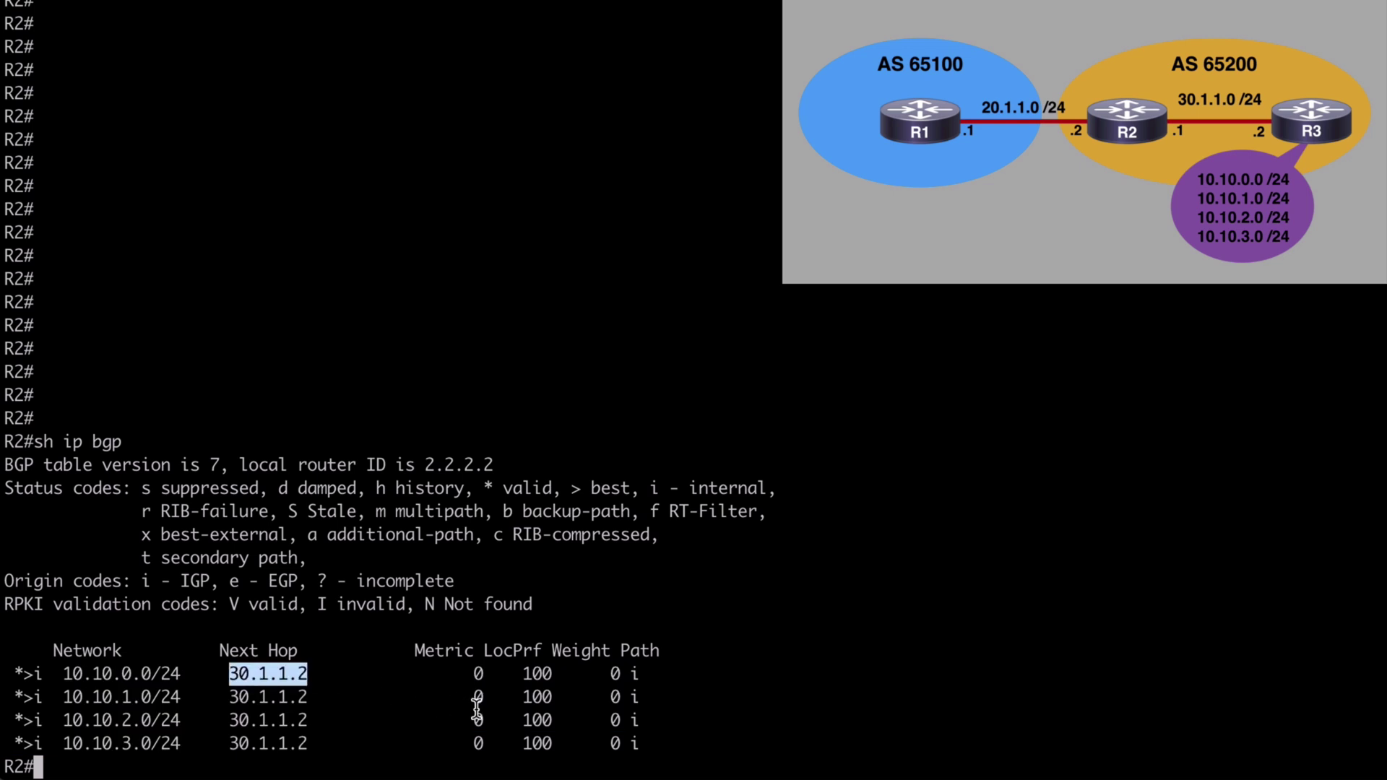
click(642, 716)
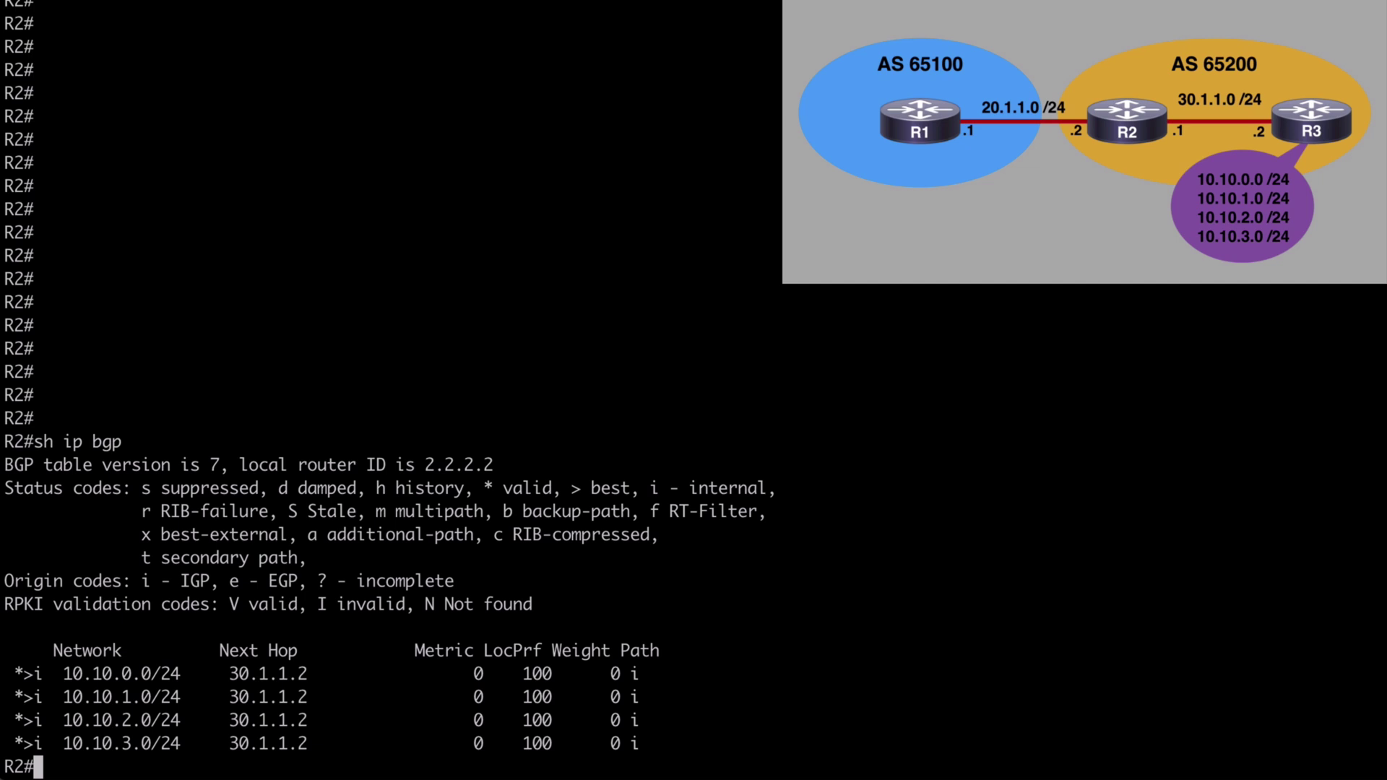
- Configure aggregate address 10.10.0.0 with mask 255.255.252.0 in R2's BGP AS 65200 process and exit configuration mode
text(conf t)
key(Return)
text(router)
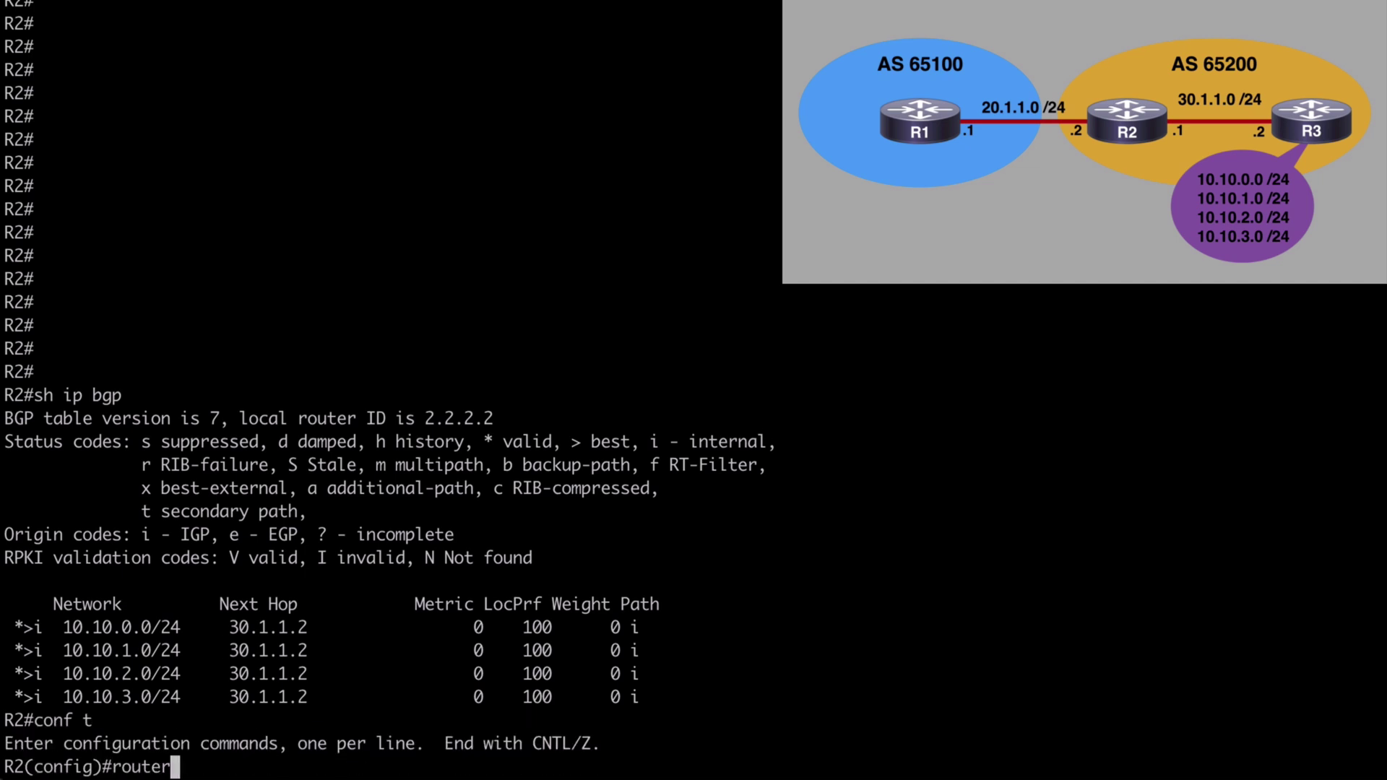
text( bgp 65200)
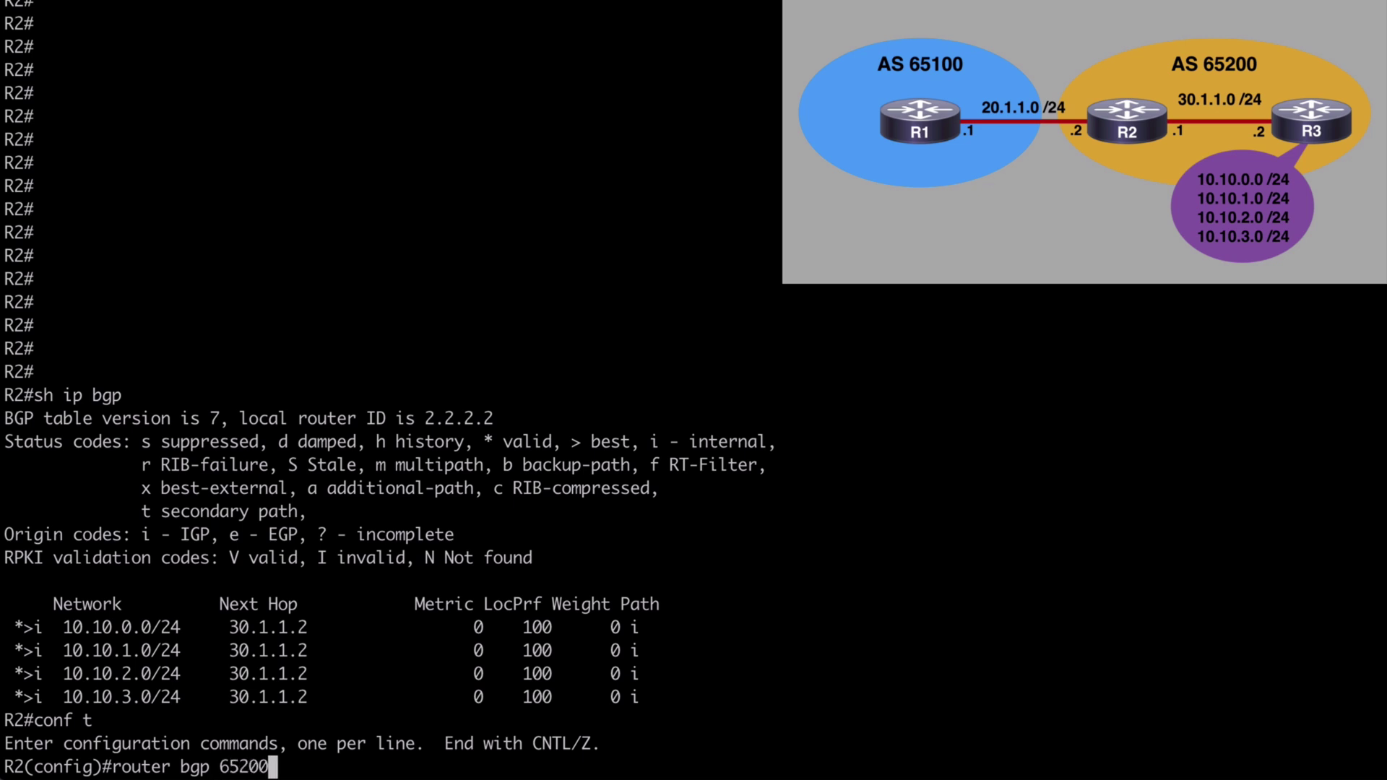
key(Return)
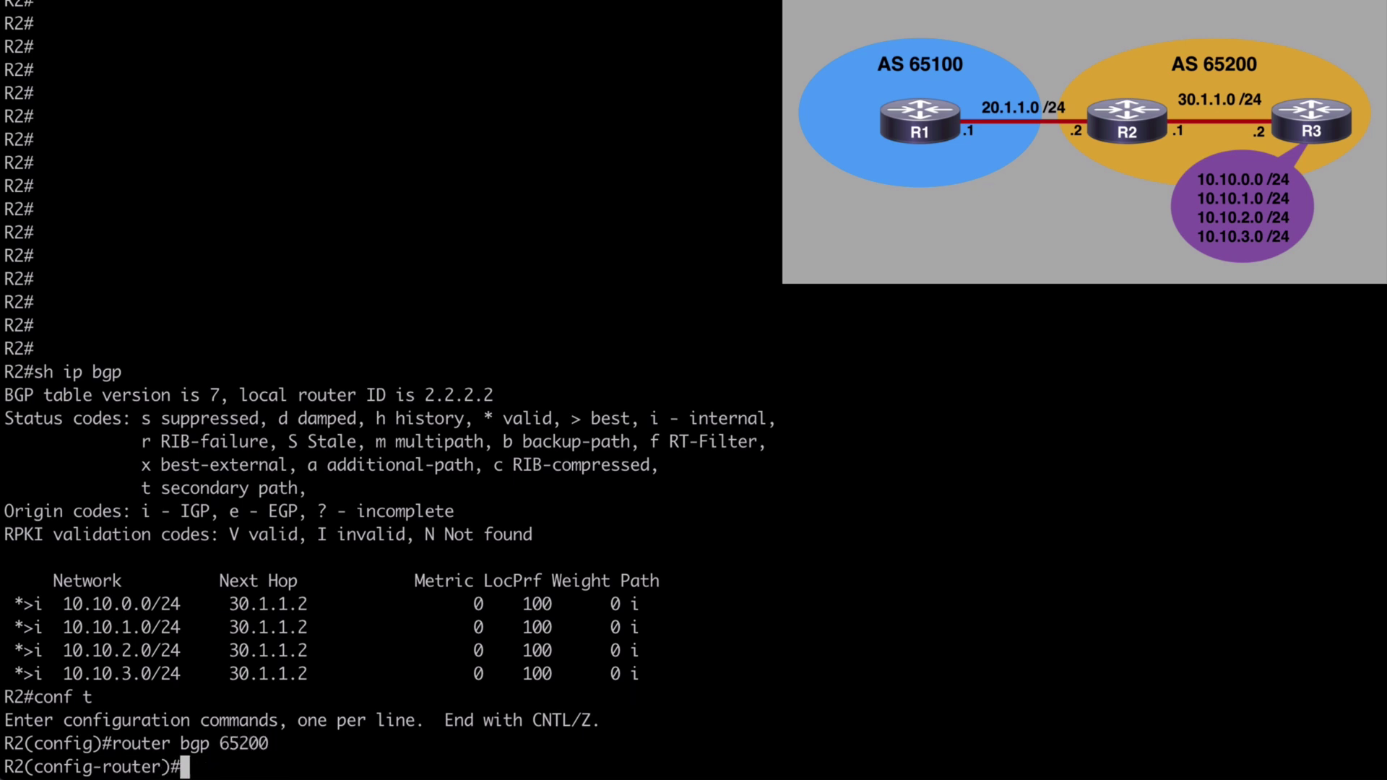
text(agg)
key(Tab)
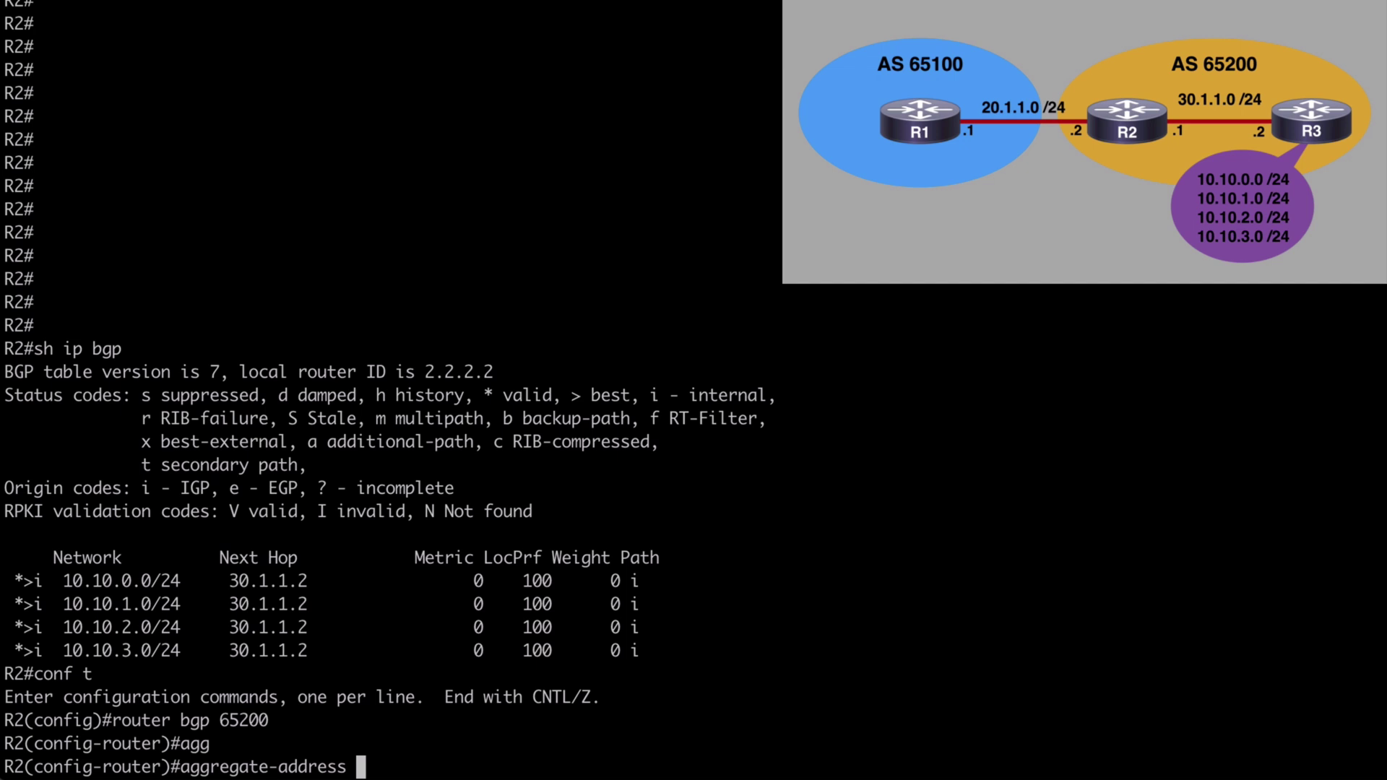
text(10.10.0.0)
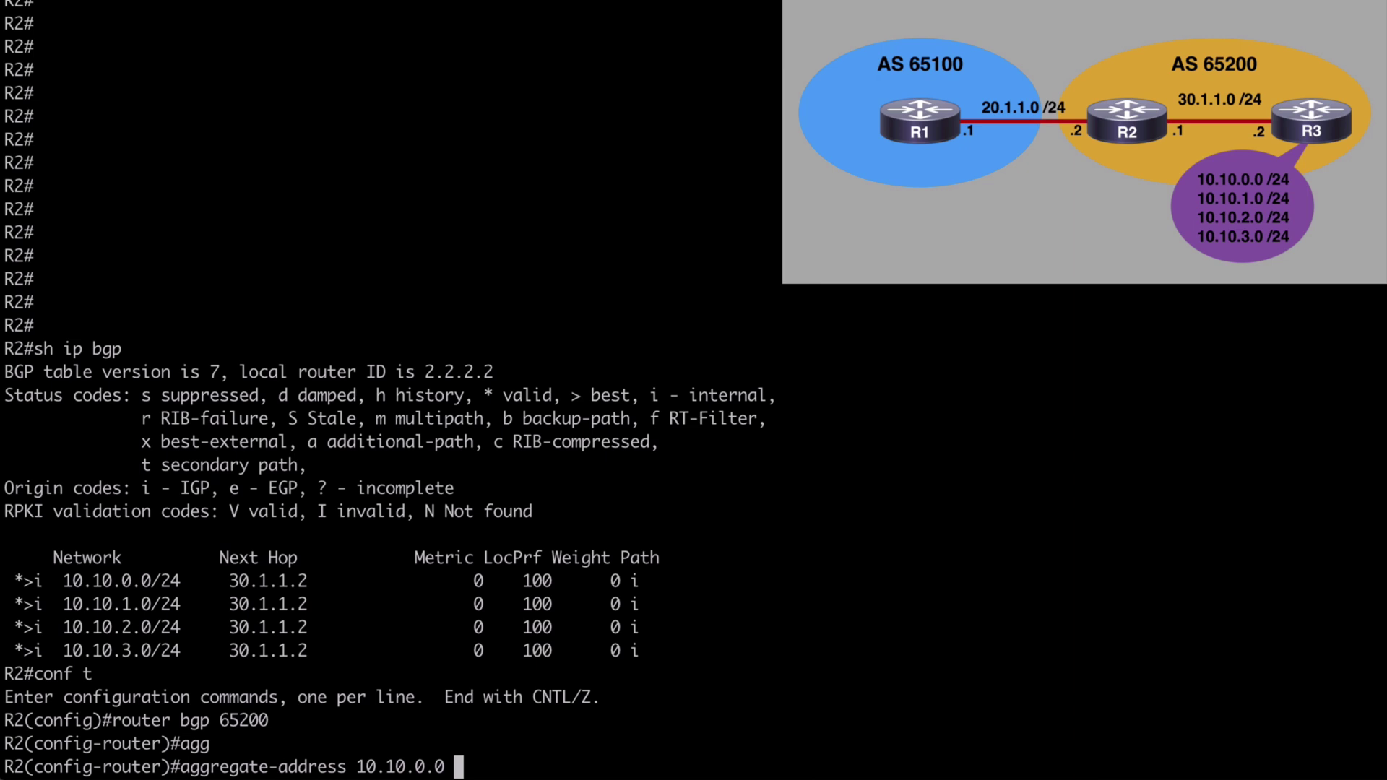
text( 255.255)
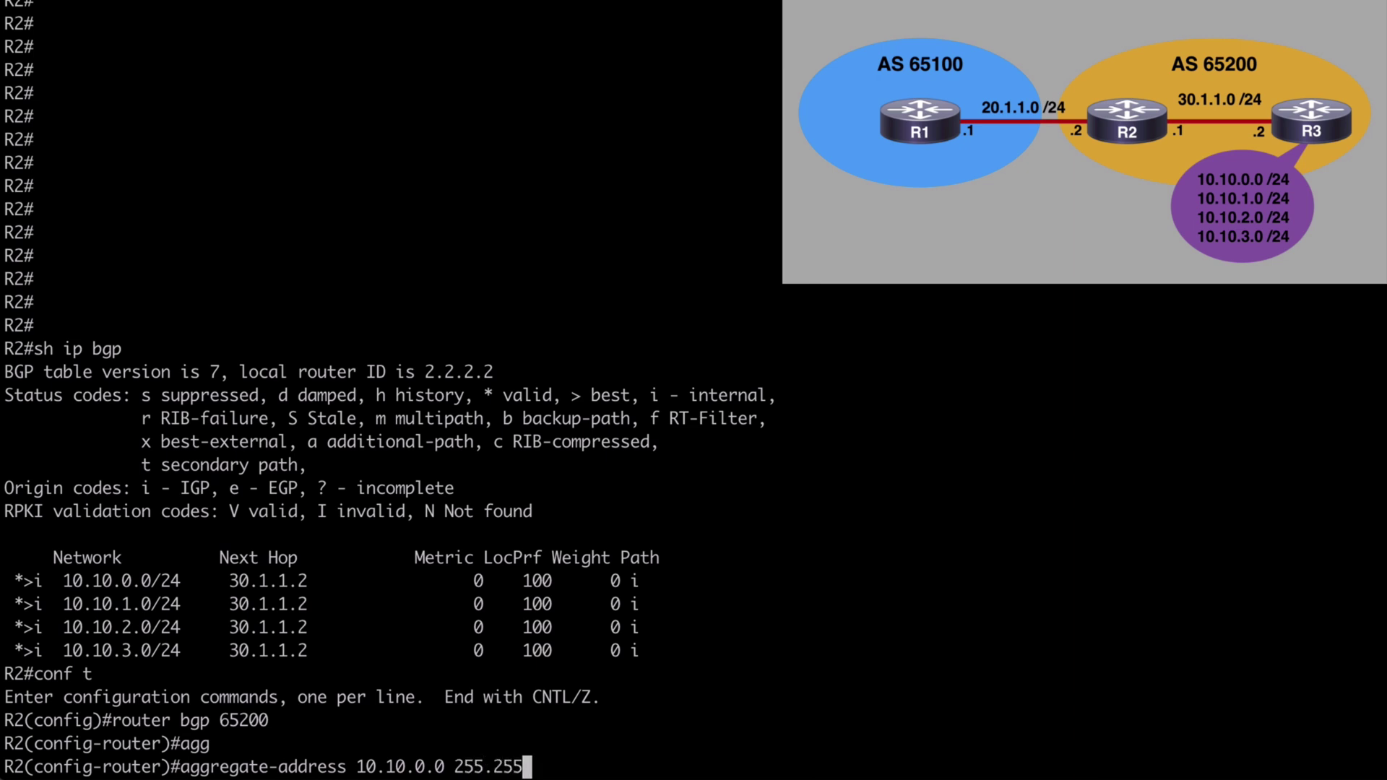
text(.252.0)
key(Return)
text(end)
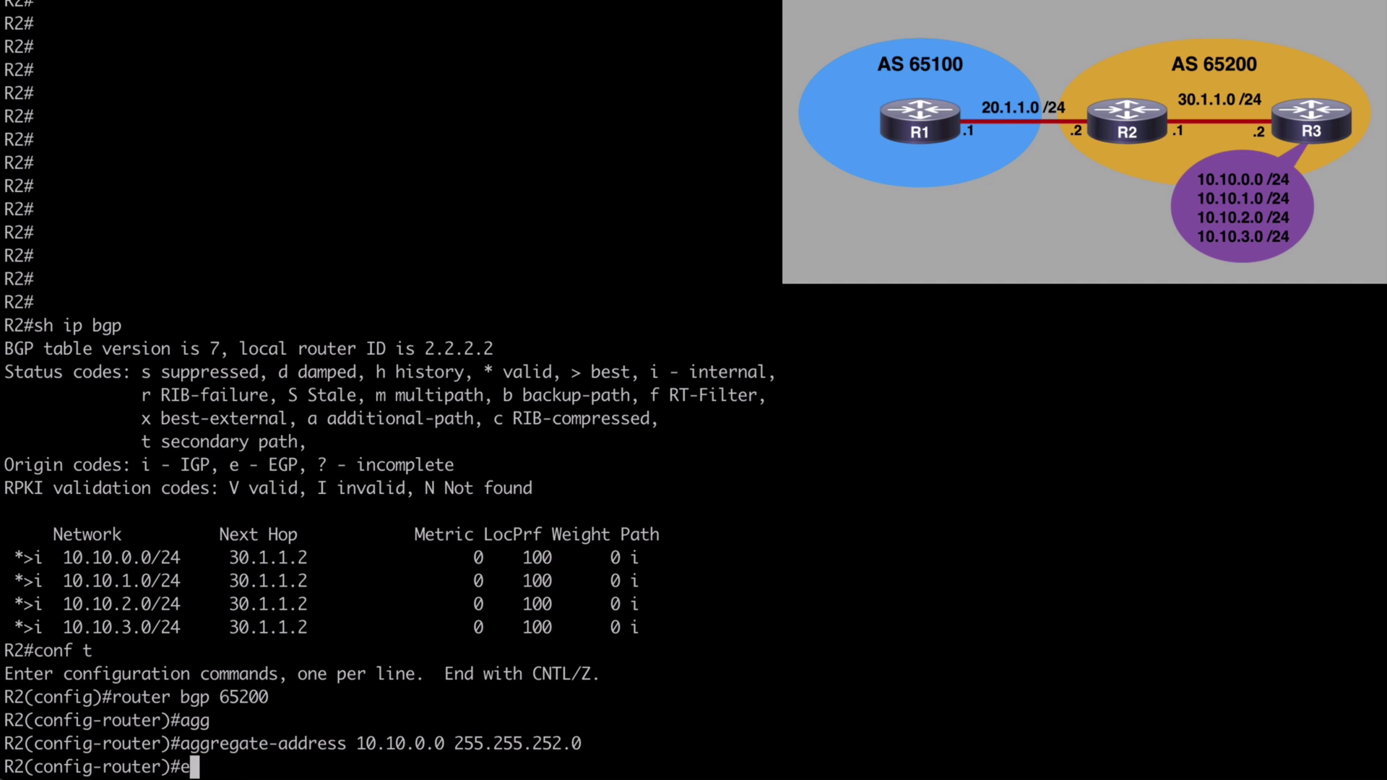
key(Return)
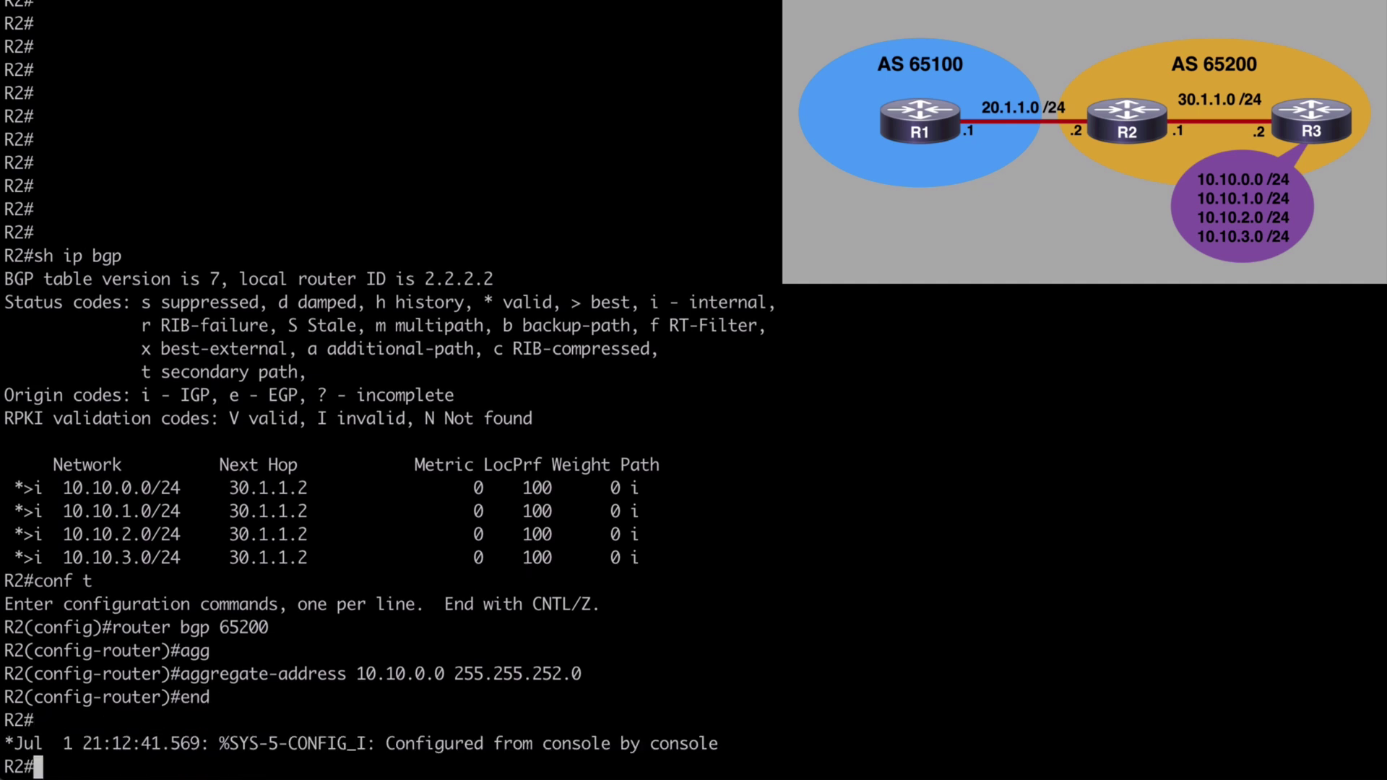
- Display R2's BGP table and examine the 10.10.0.0/22 aggregate entry and its next hop
text(sh ip bgp)
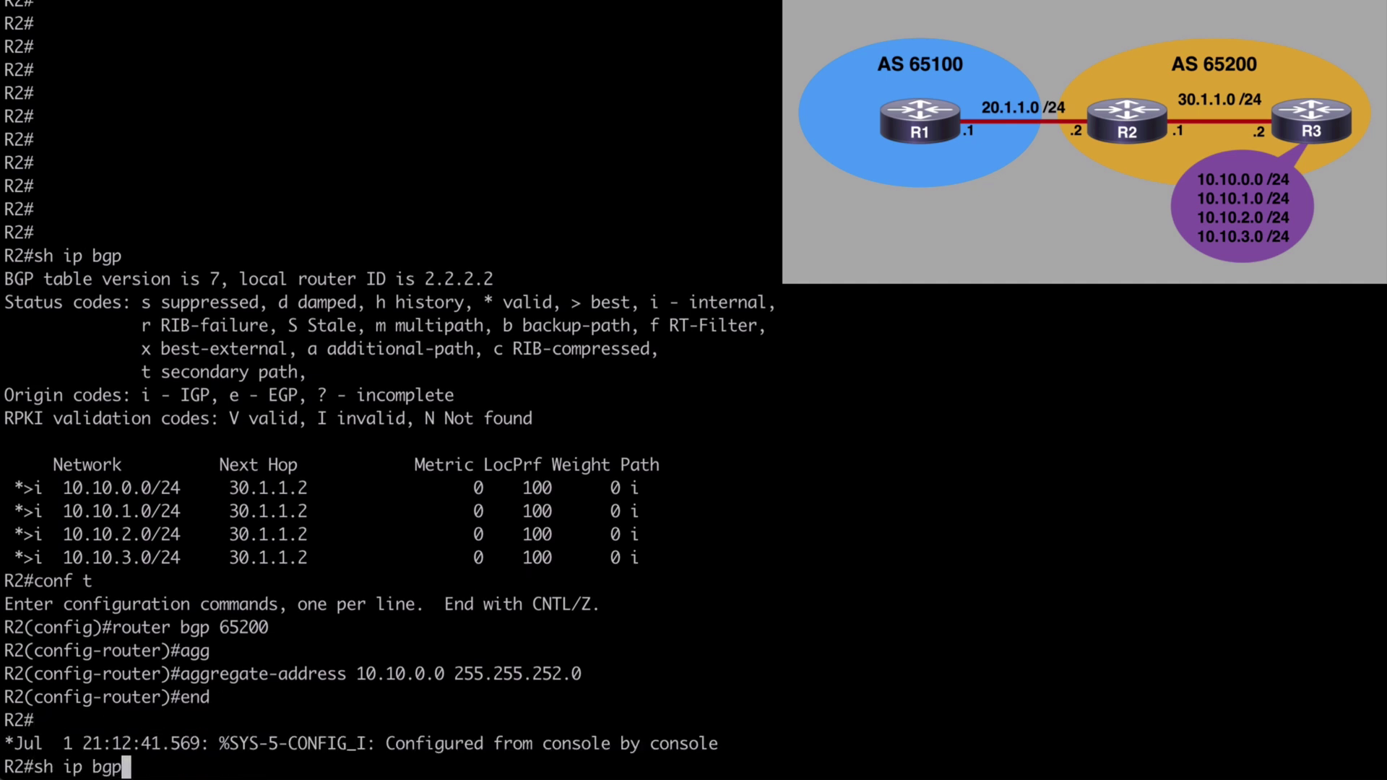
key(Return)
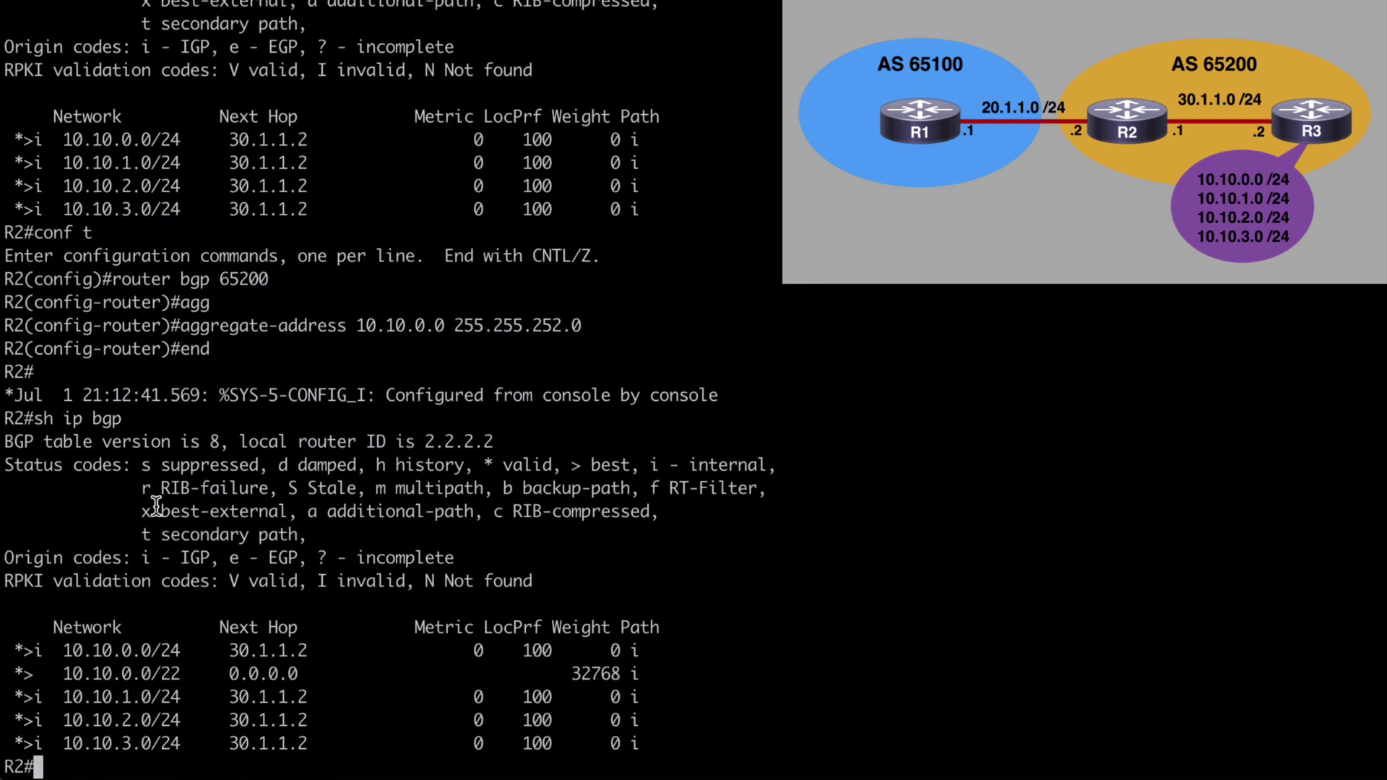
drag(309, 675, 62, 673)
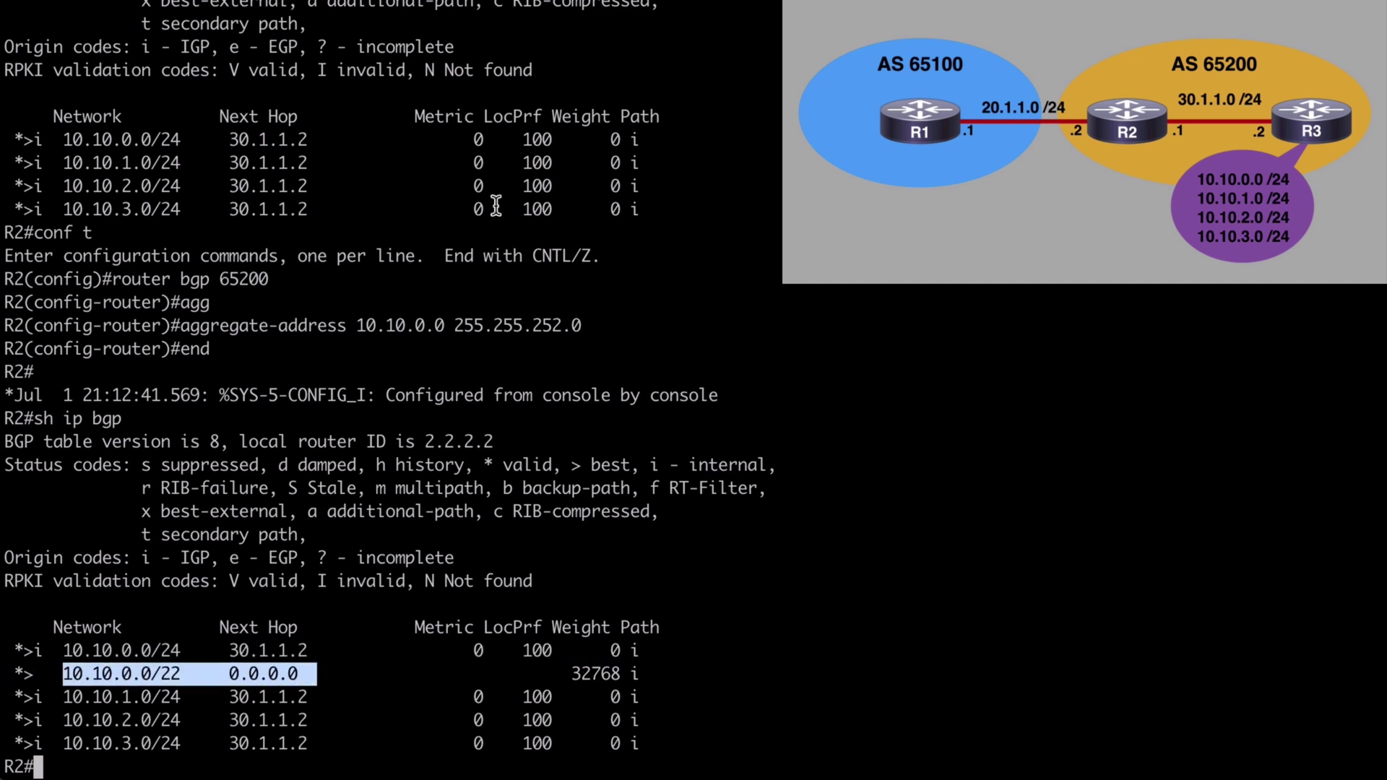
- Switch to the R1 console, display its BGP table and examine the 10.10.0.0/22 aggregate alongside the four 10.10.x.0/24 networks
click(670, 2)
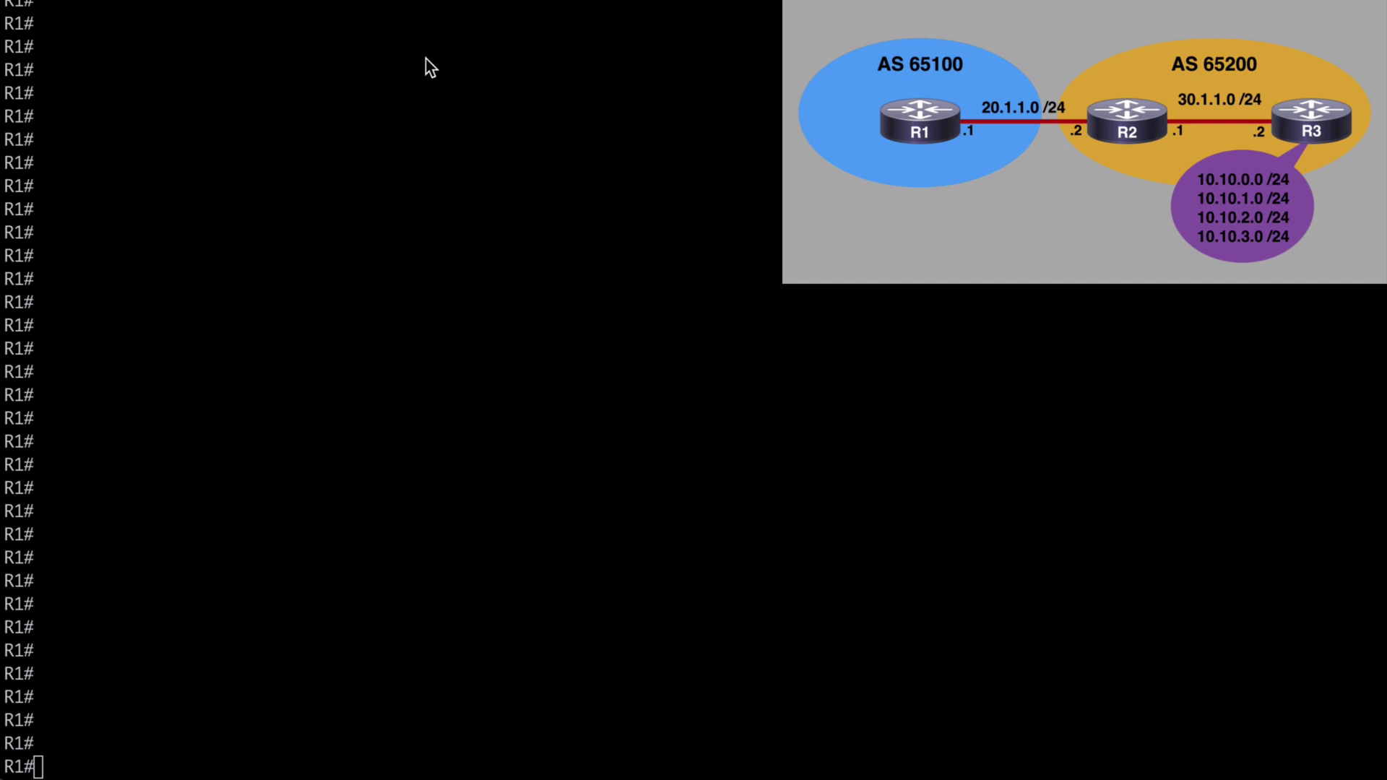
click(415, 34)
text(sh ip bgp)
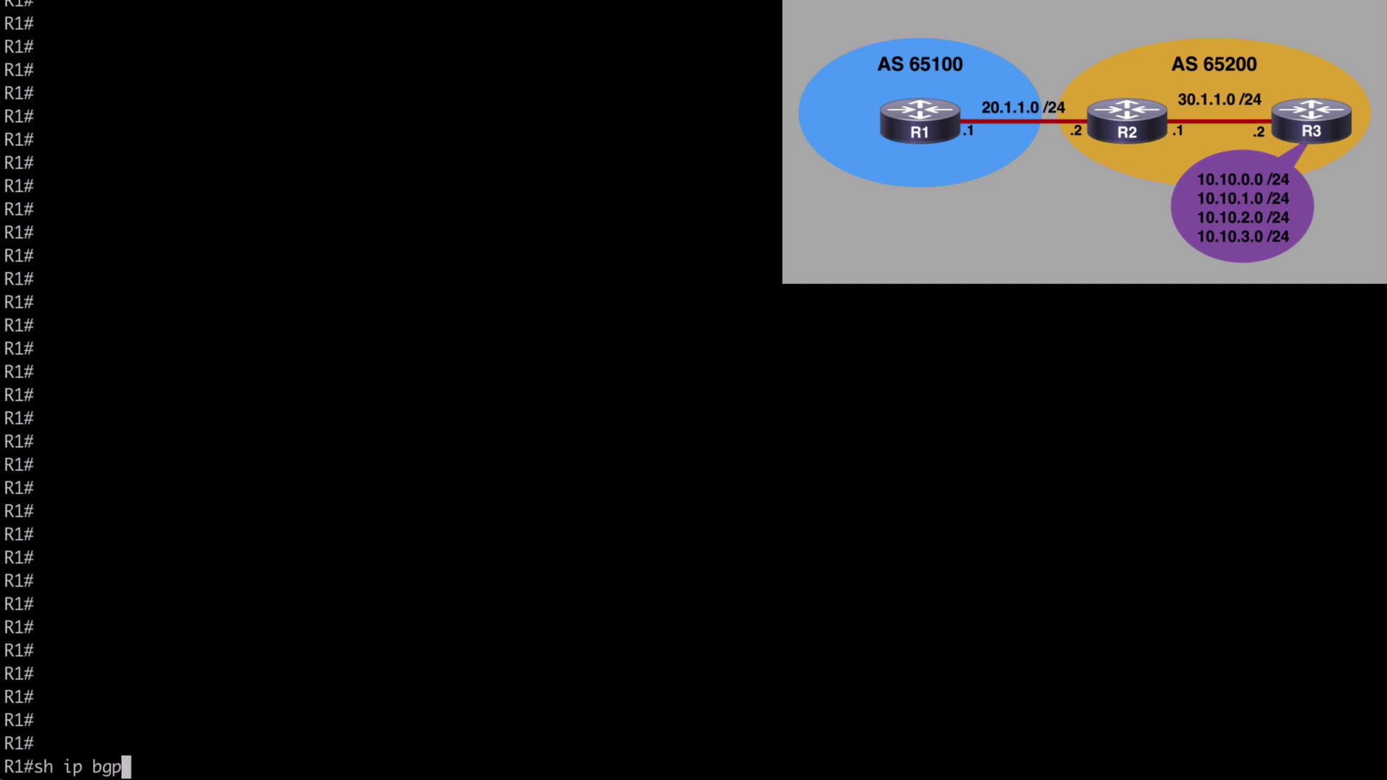
key(Return)
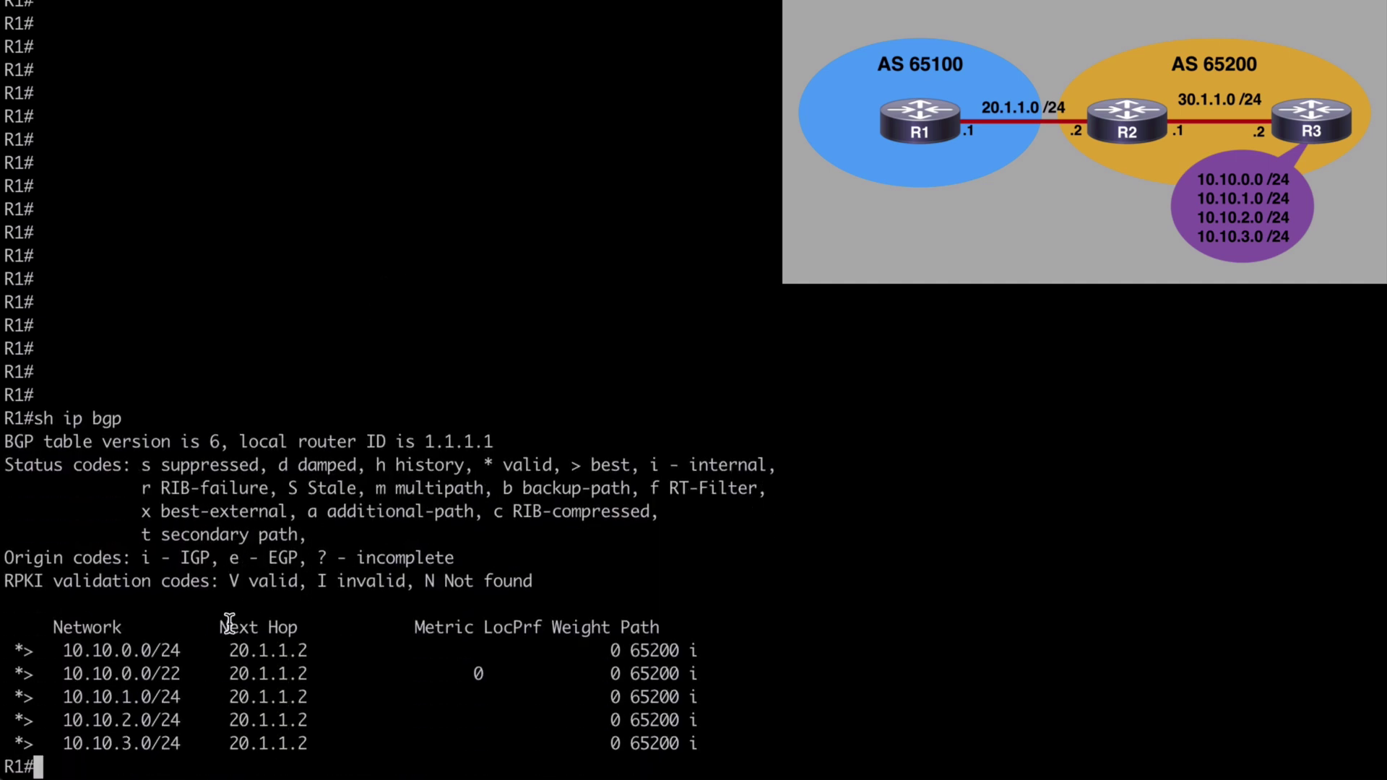
drag(322, 670, 36, 679)
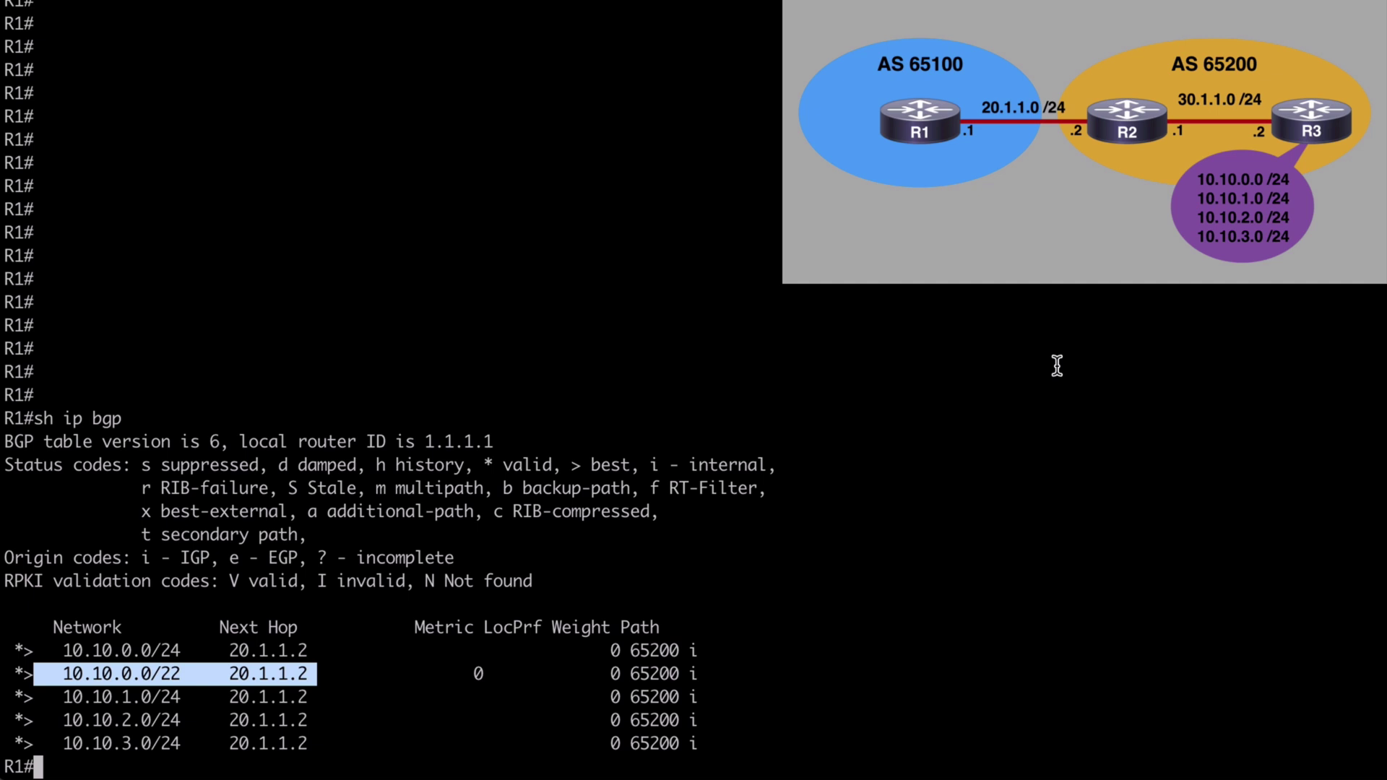
double_click(104, 651)
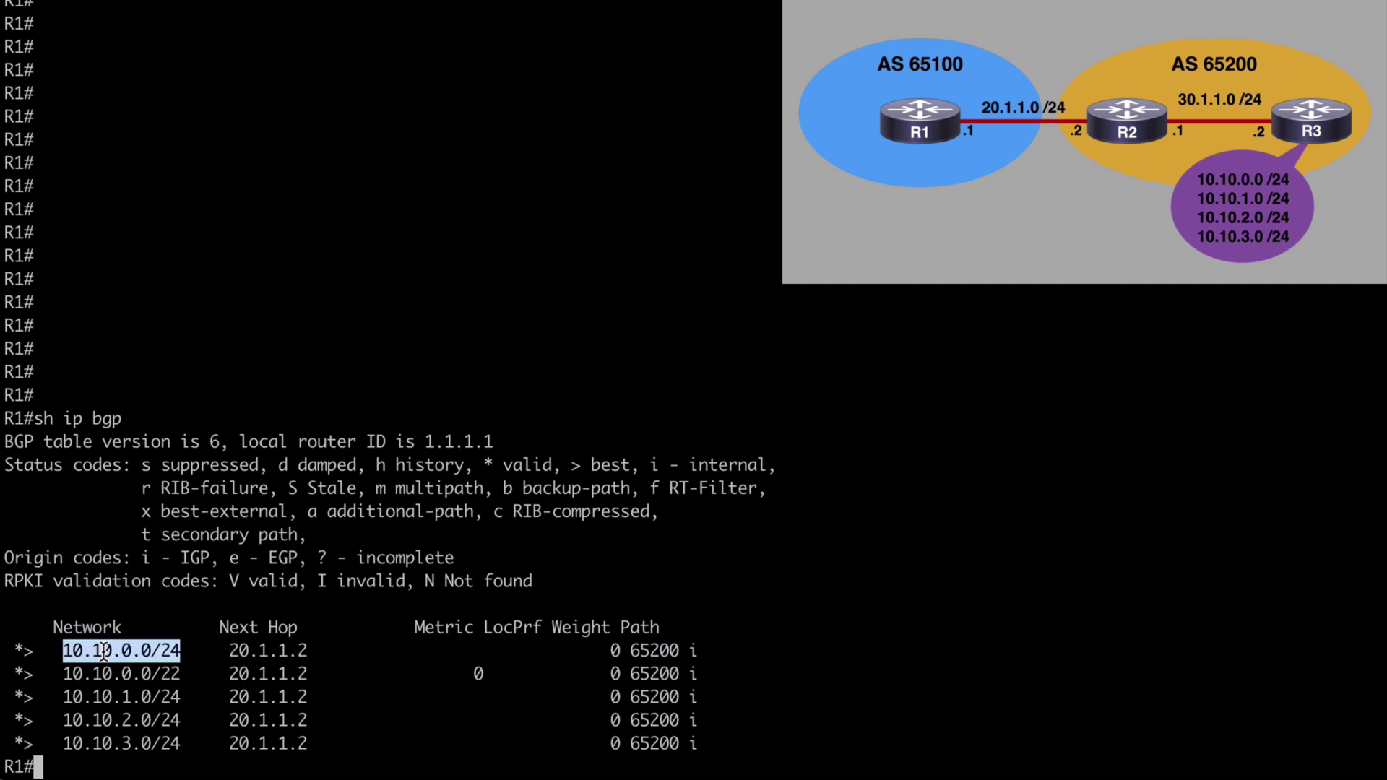
double_click(118, 697)
double_click(138, 720)
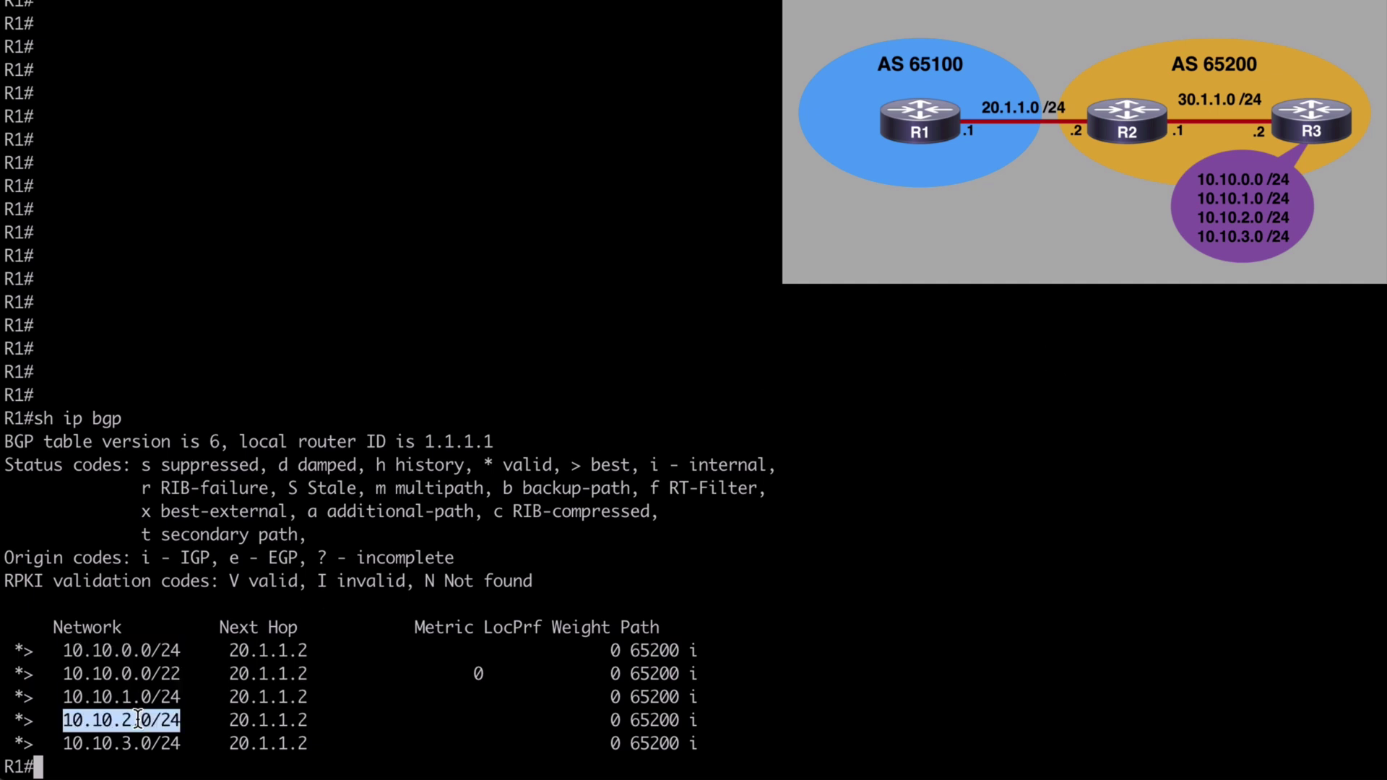
double_click(145, 743)
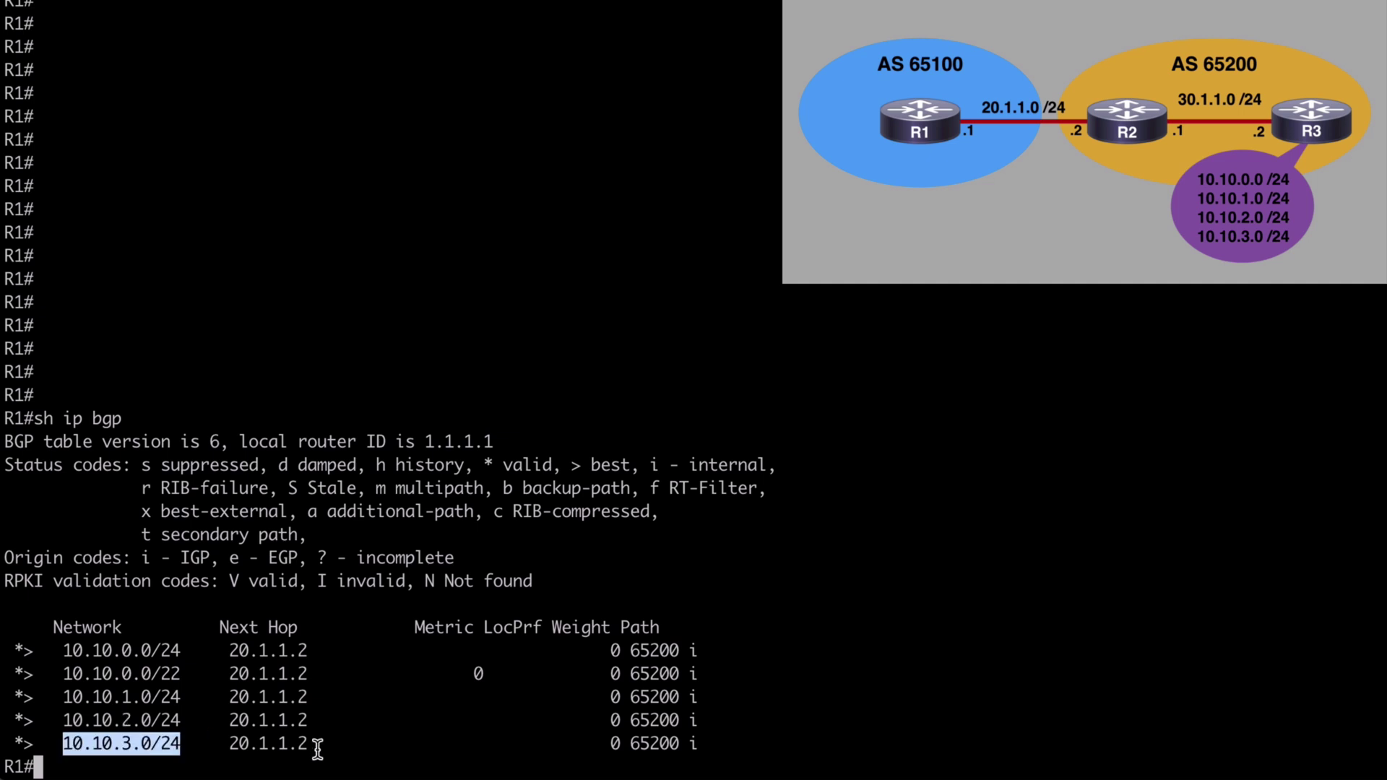
- Switch back to the R2 console and fill the screen with blank prompt lines to scroll the old output away
click(946, 691)
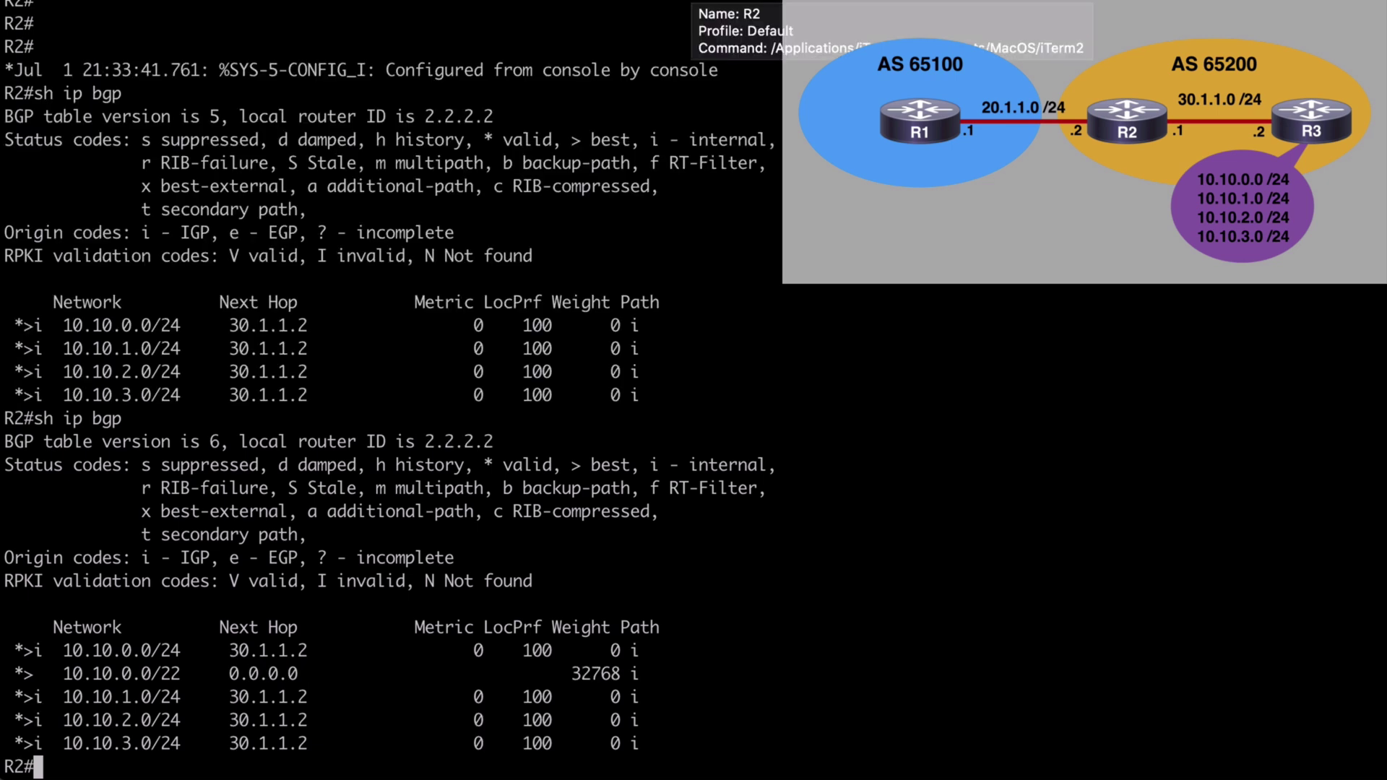
key(Return)
key(Return)
key(Return)
key(Return)
key(Return)
key(Return)
key(Return)
key(Return)
key(Return)
key(Return)
key(Return)
key(Return)
key(Return)
key(Return)
key(Return)
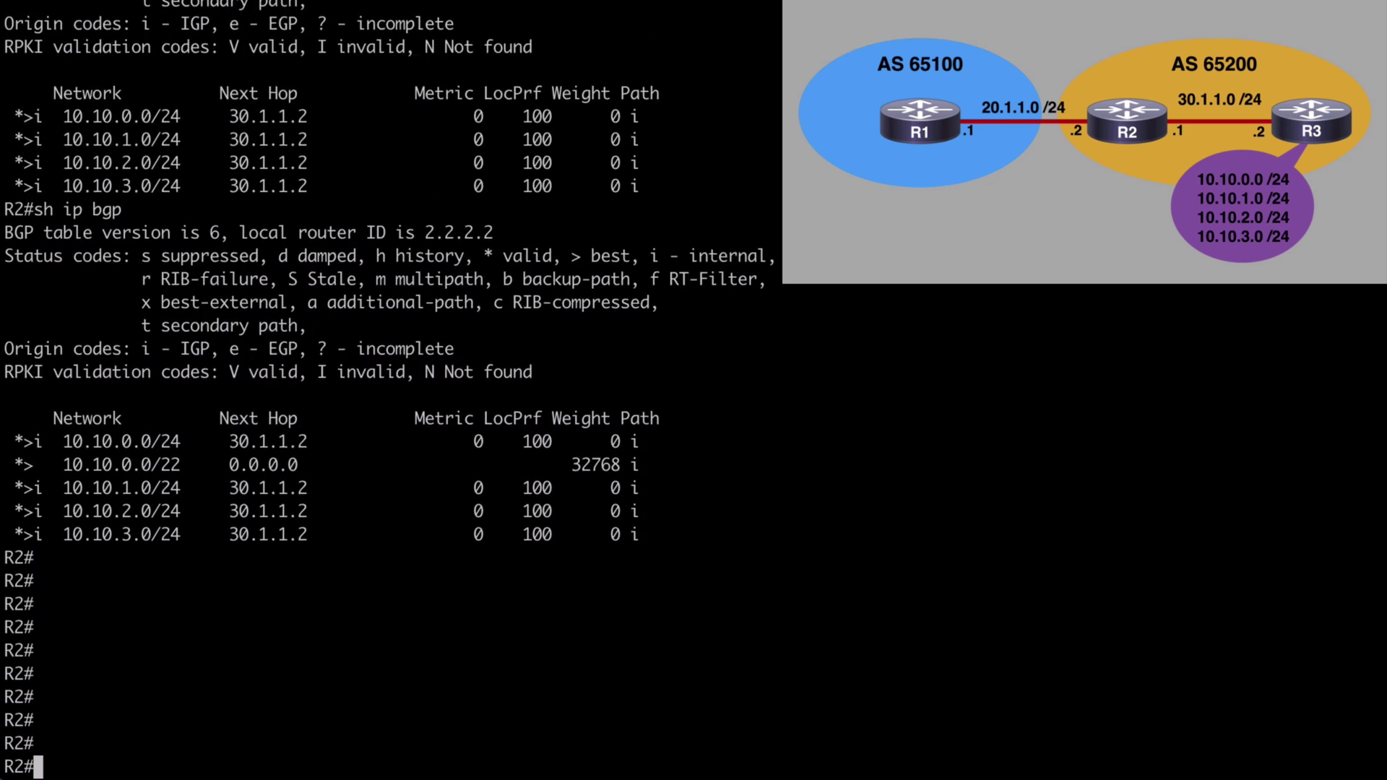
key(Return)
key(Return)
key(Return)
key(Return)
key(Return)
key(Return)
key(Return)
key(Return)
key(Return)
key(Return)
key(Return)
key(Return)
key(Return)
key(Return)
key(Return)
key(Return)
key(Return)
key(Return)
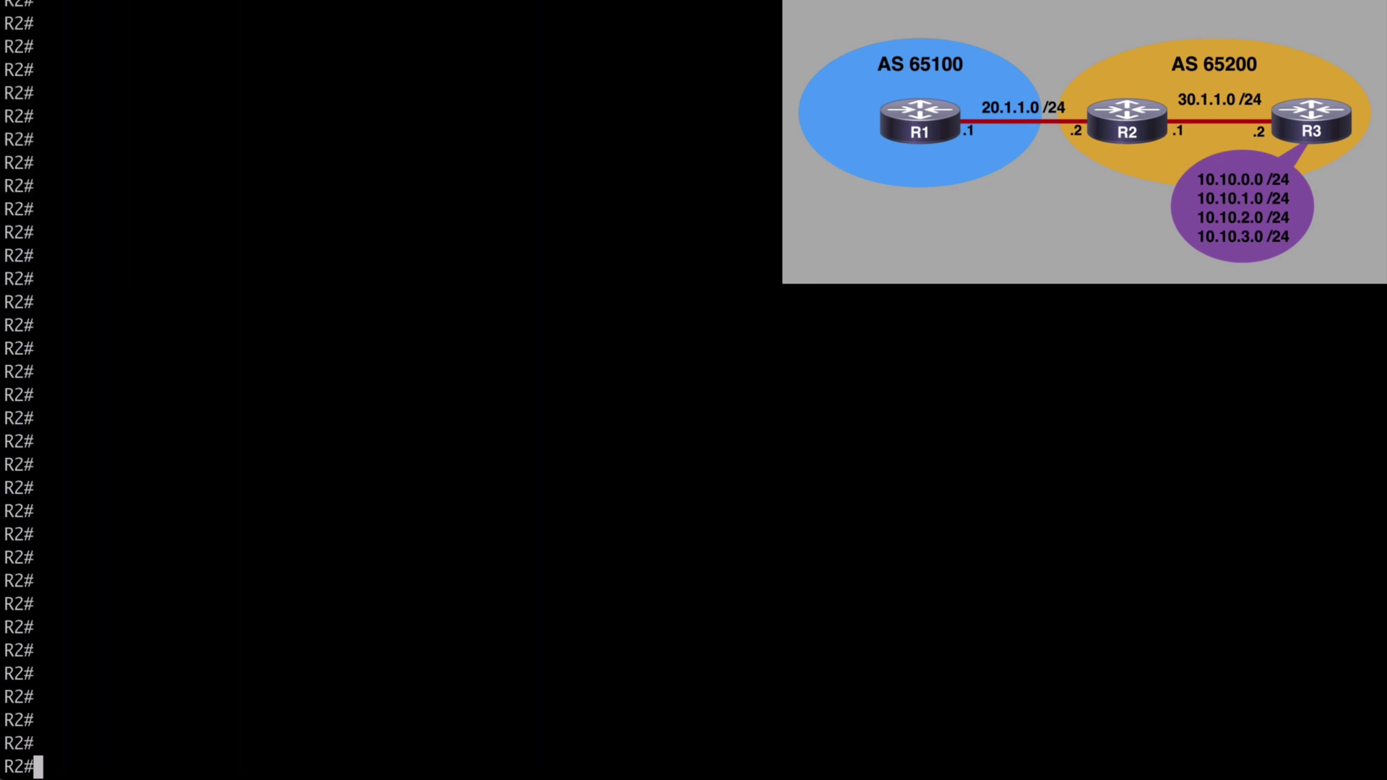
- Configure aggregate address 10.10.0.0 255.255.252.0 with the summary-only option in R2's BGP AS 65200 process and exit configuration mode
text(conf t)
key(Return)
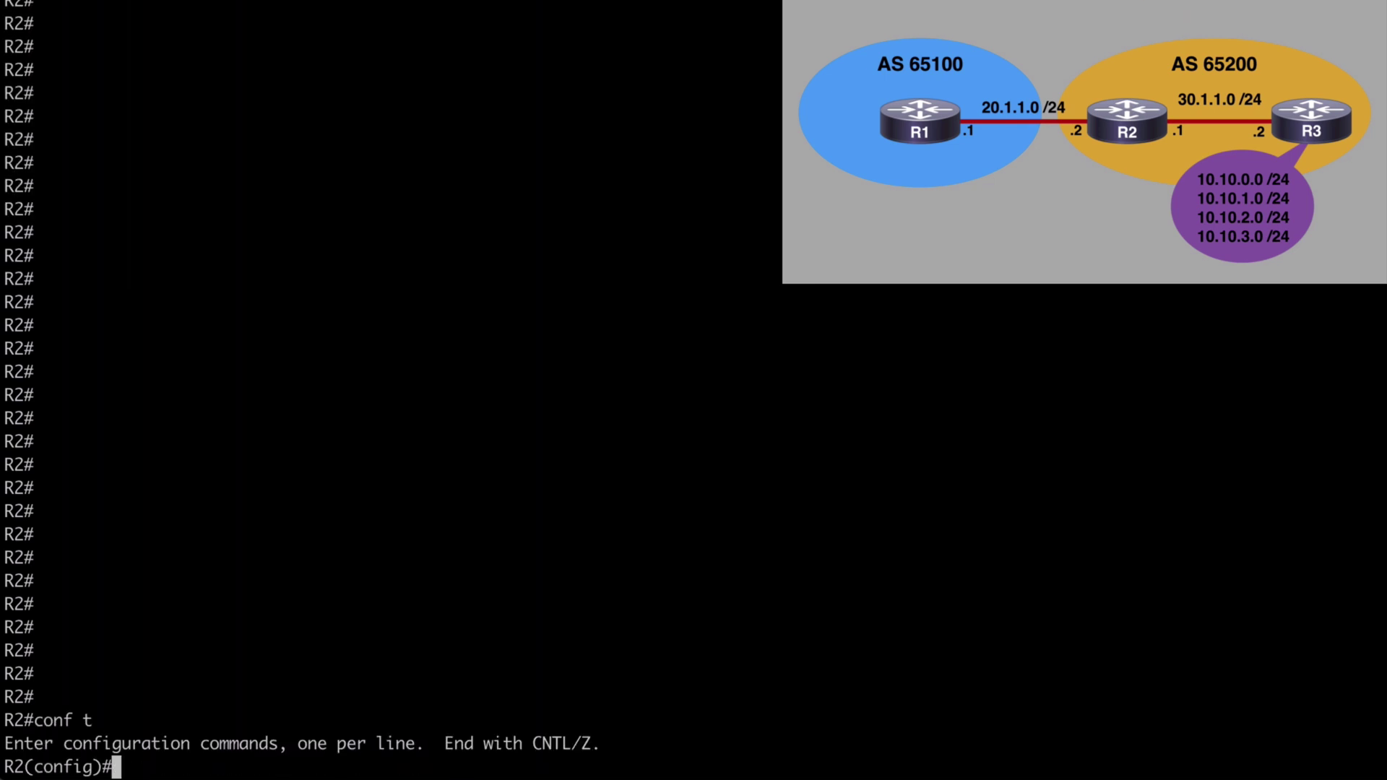
text(router bgp 65200)
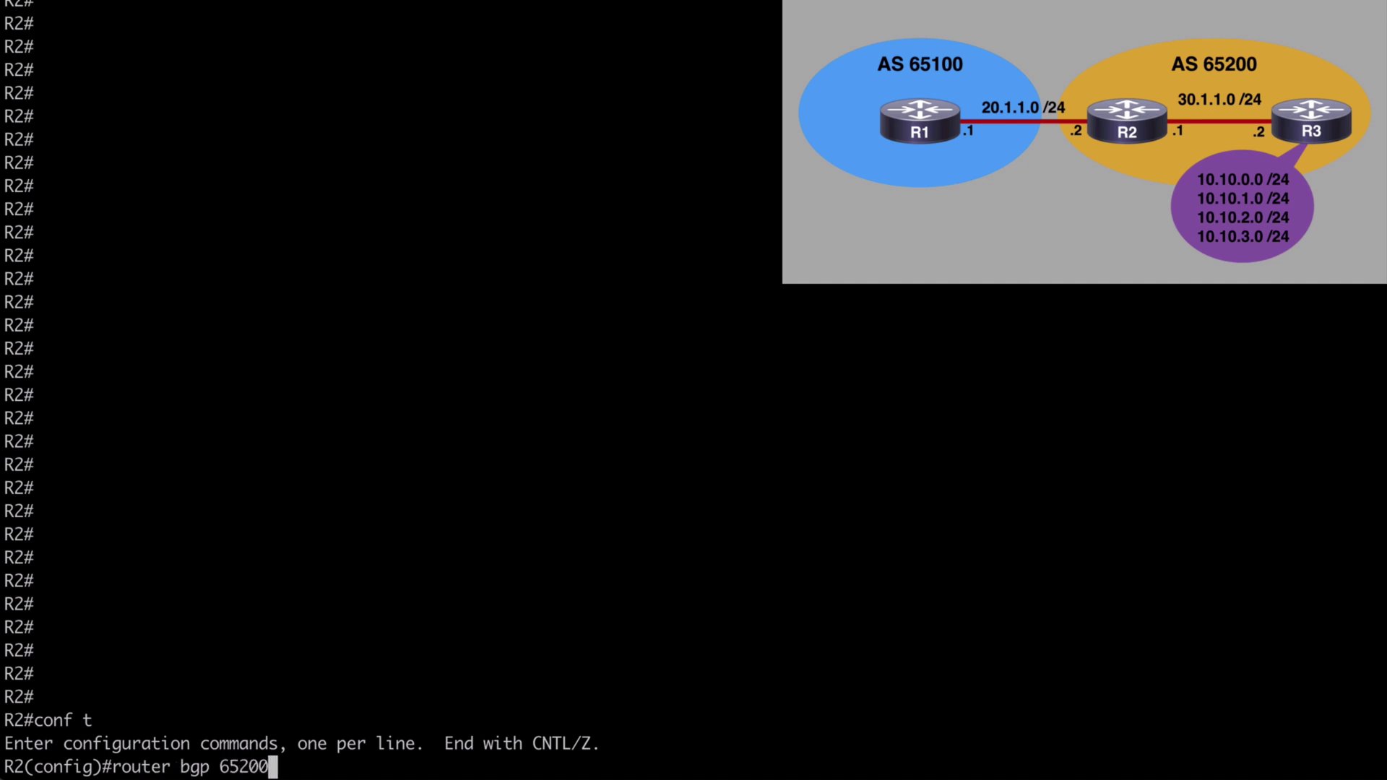
key(Return)
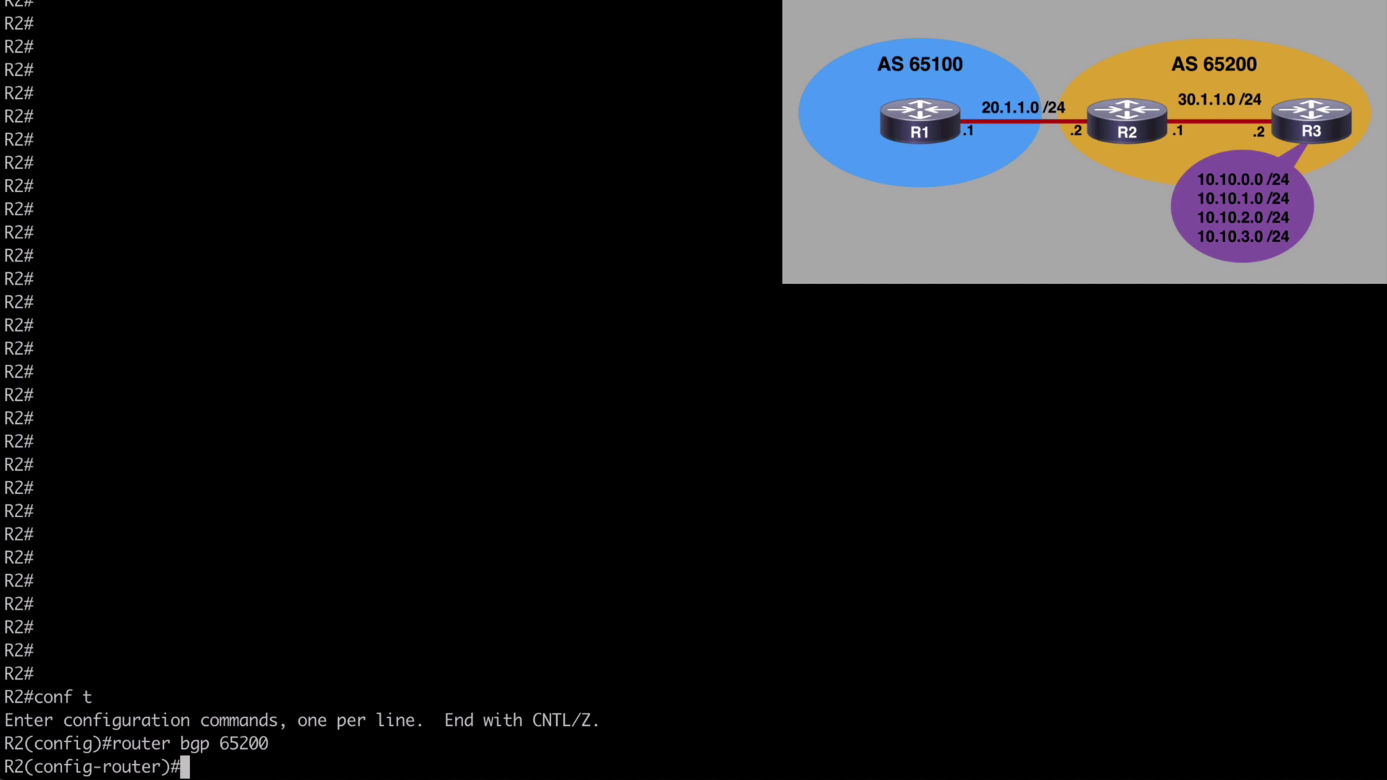
text(agg)
key(Tab)
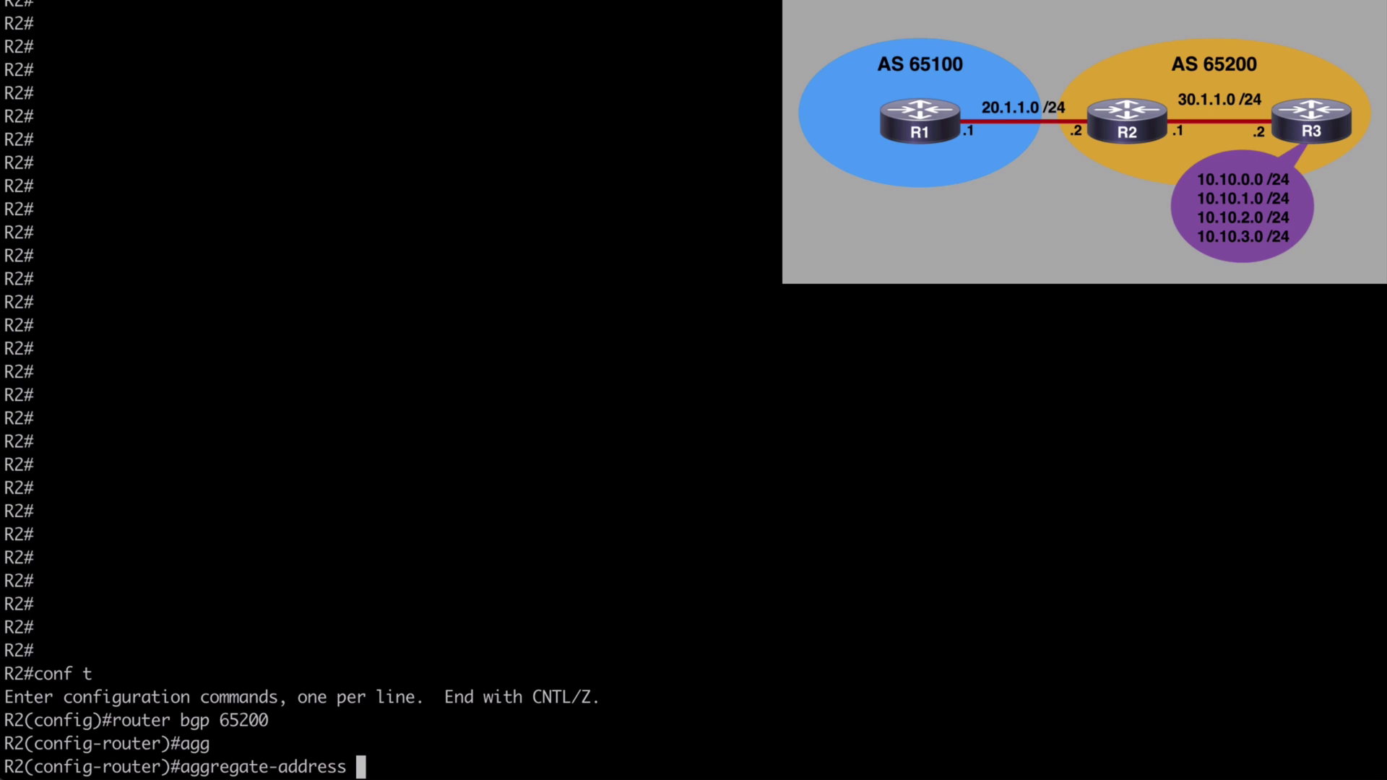
text(10.10.0.0.)
key(BackSpace)
text(255.25)
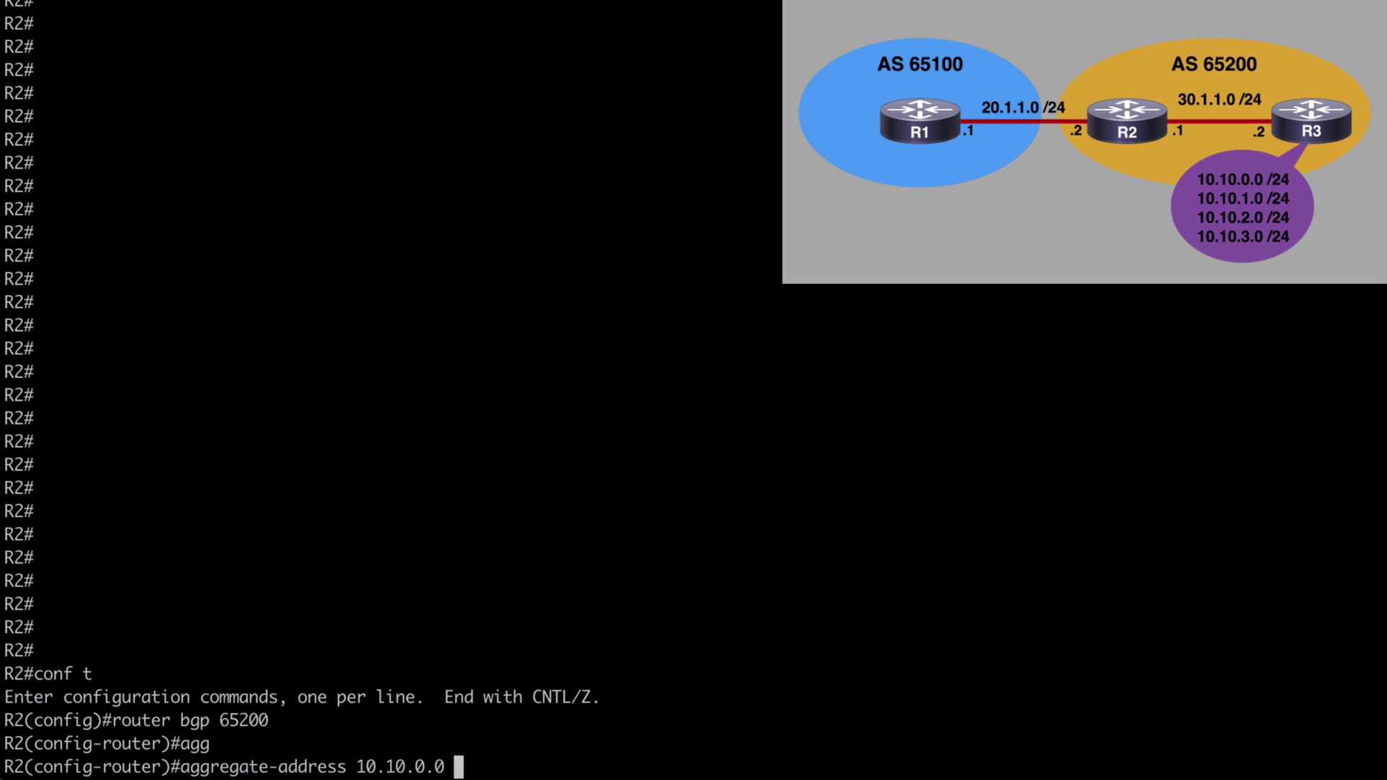
text(5.2525)
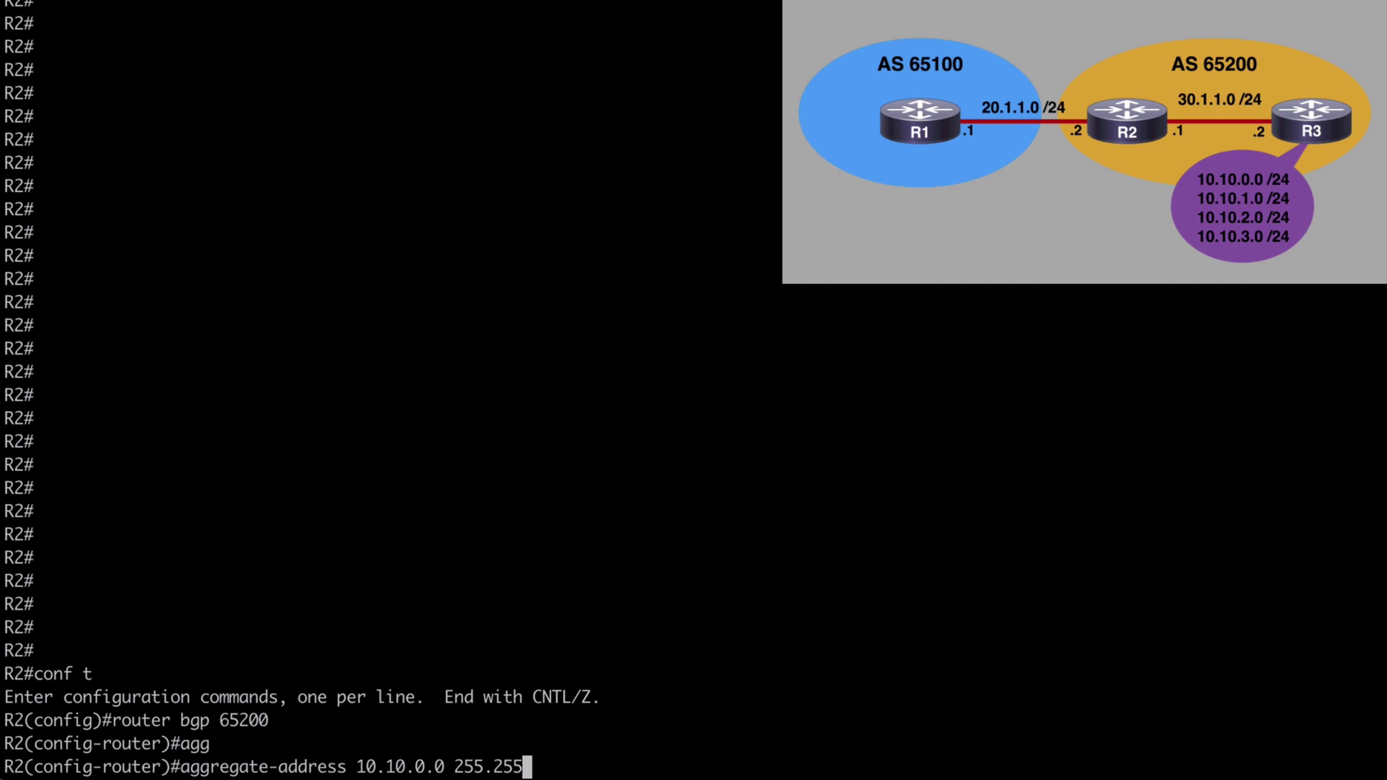
text(.0)
key(BackSpace)
key(BackSpace)
key(BackSpace)
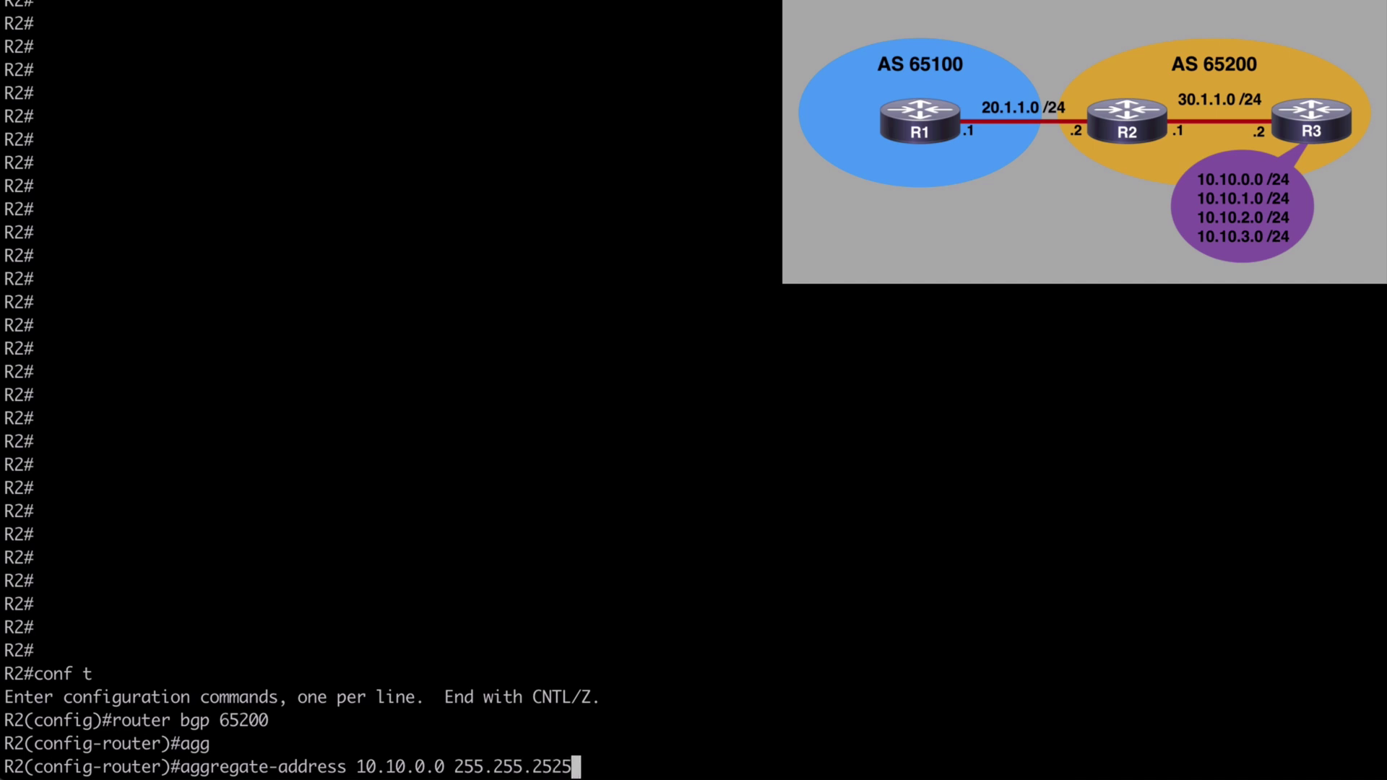
text(.0)
text( su)
key(Tab)
text(mm)
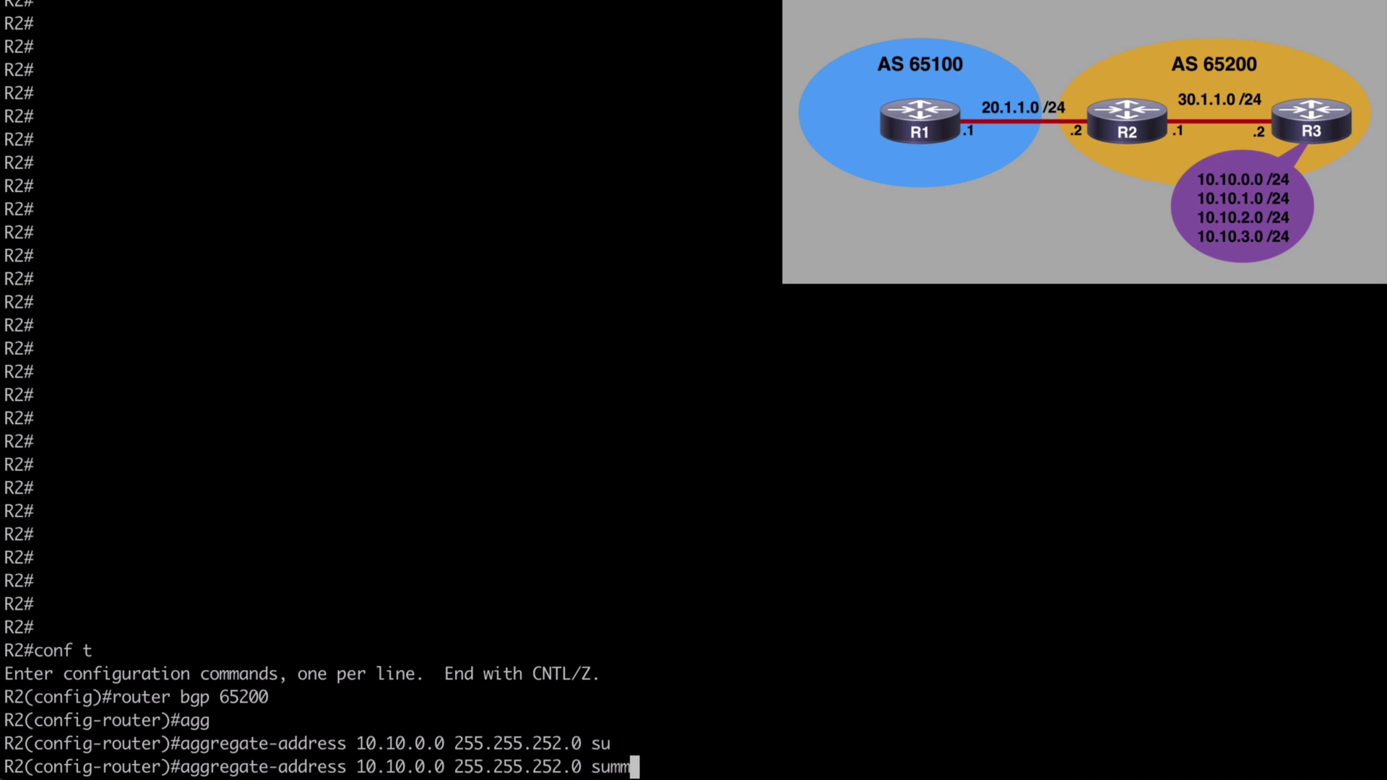
key(Tab)
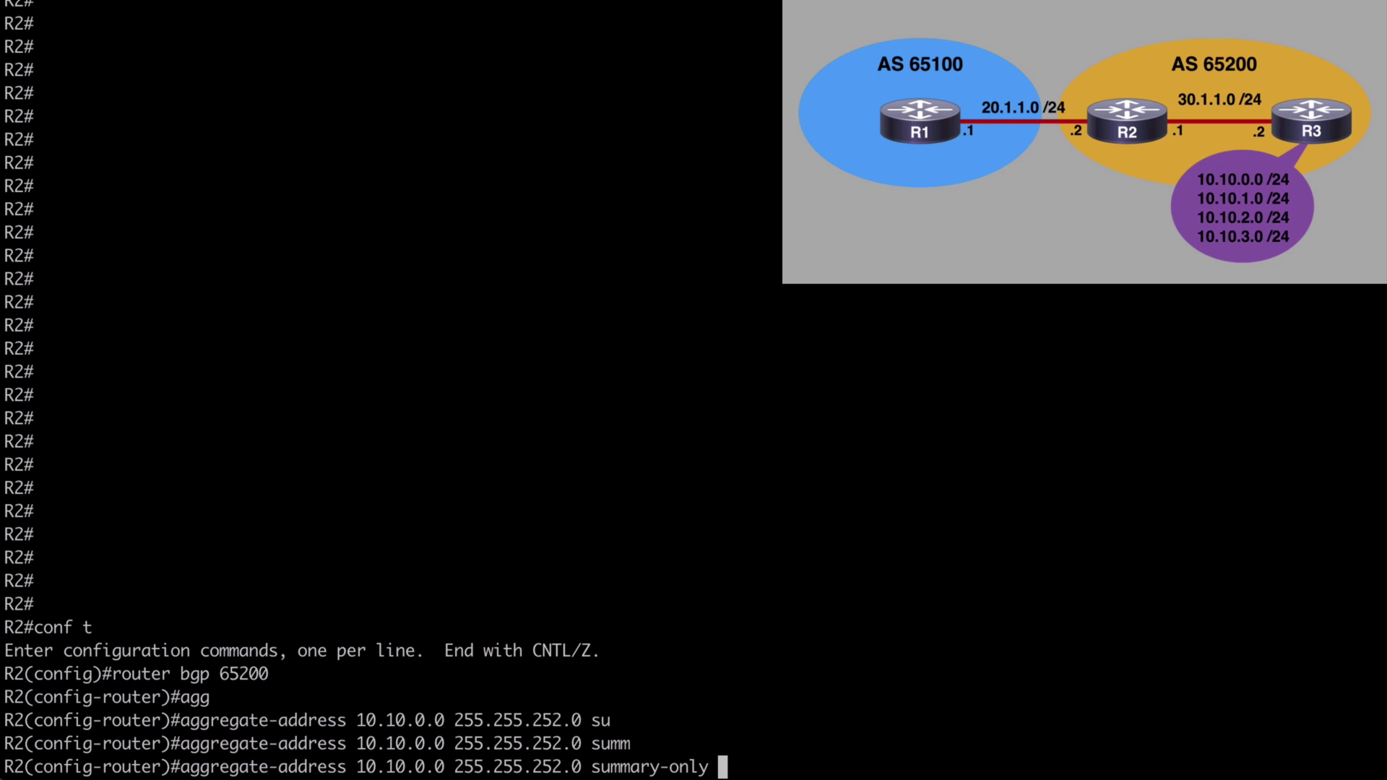
key(Return)
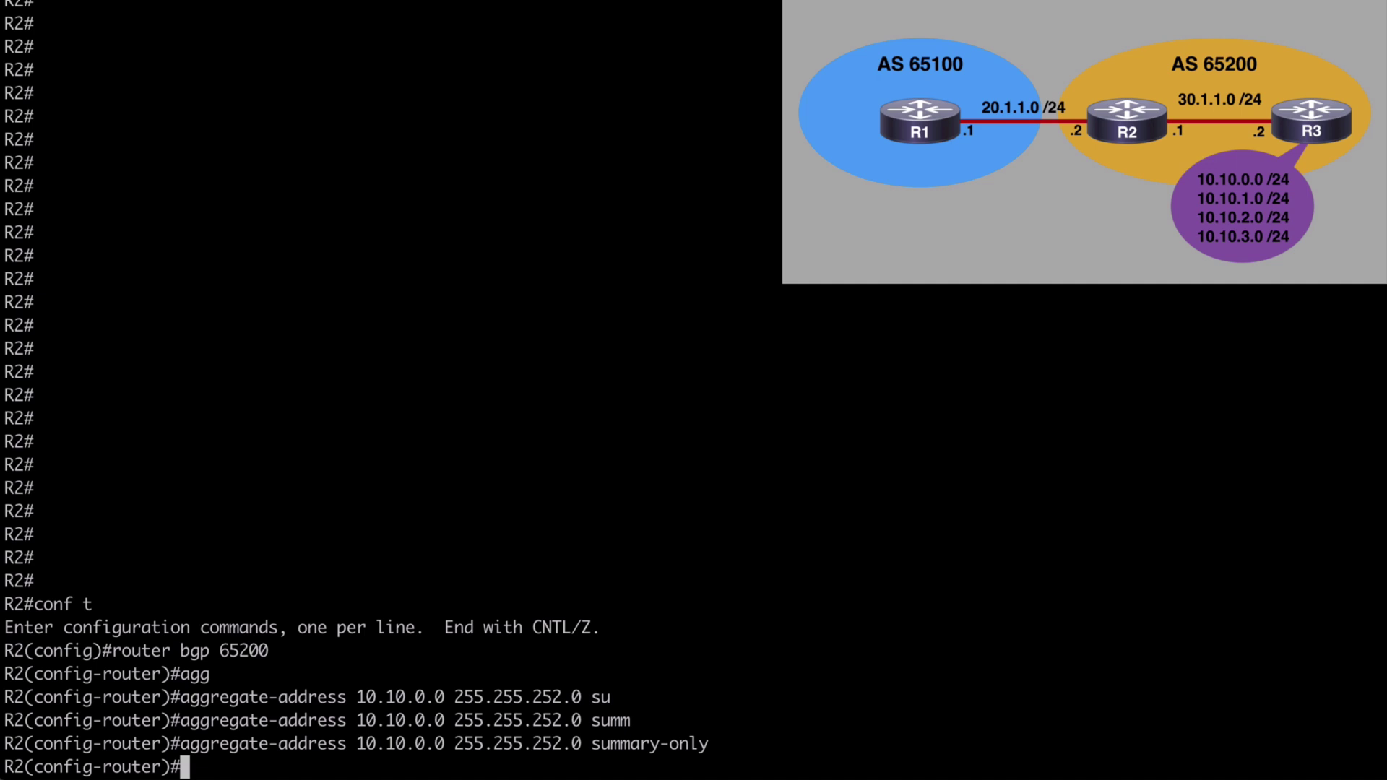
text(end)
key(Return)
- Display R2's BGP table again and examine the status codes of the four 10.10.x.0/24 networks and the 10.10.0.0/22 aggregate
text(sh ip bgp)
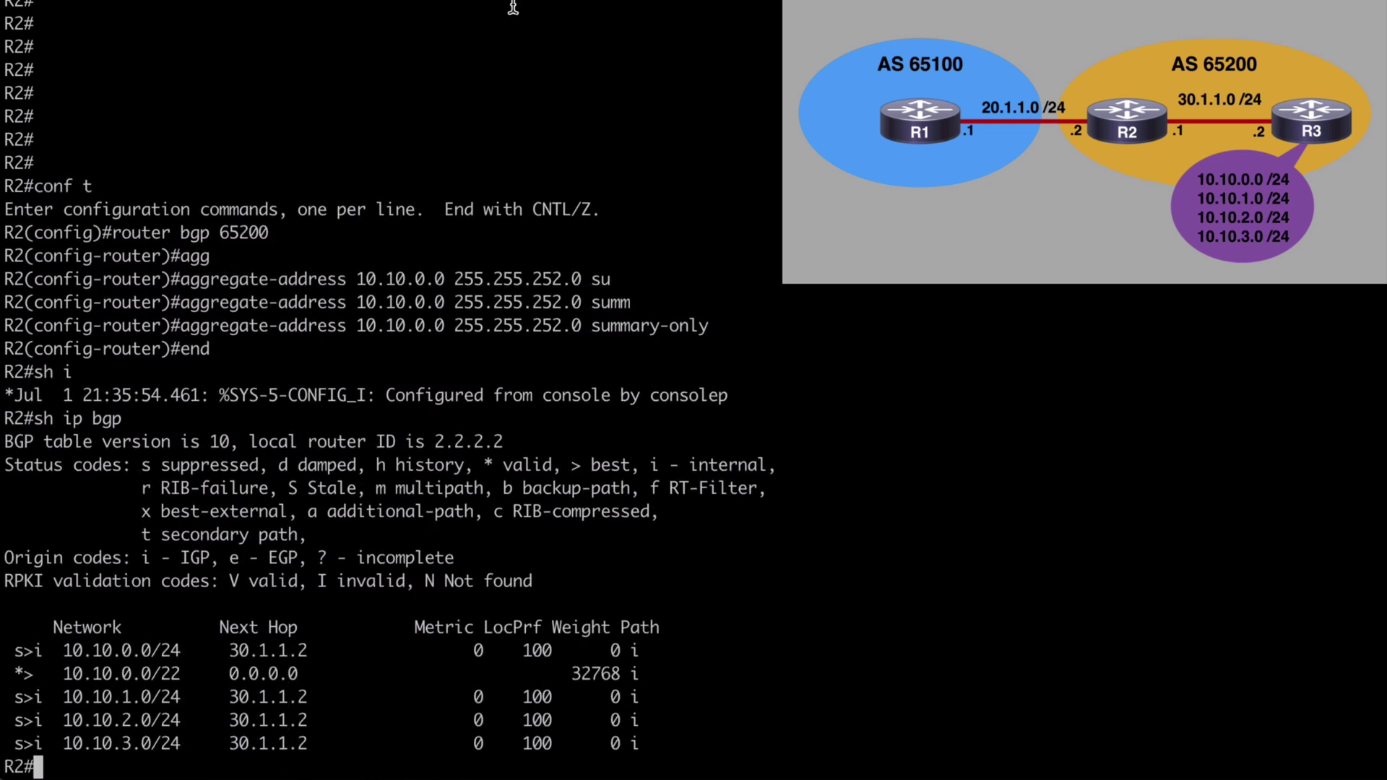
triple_click(68, 650)
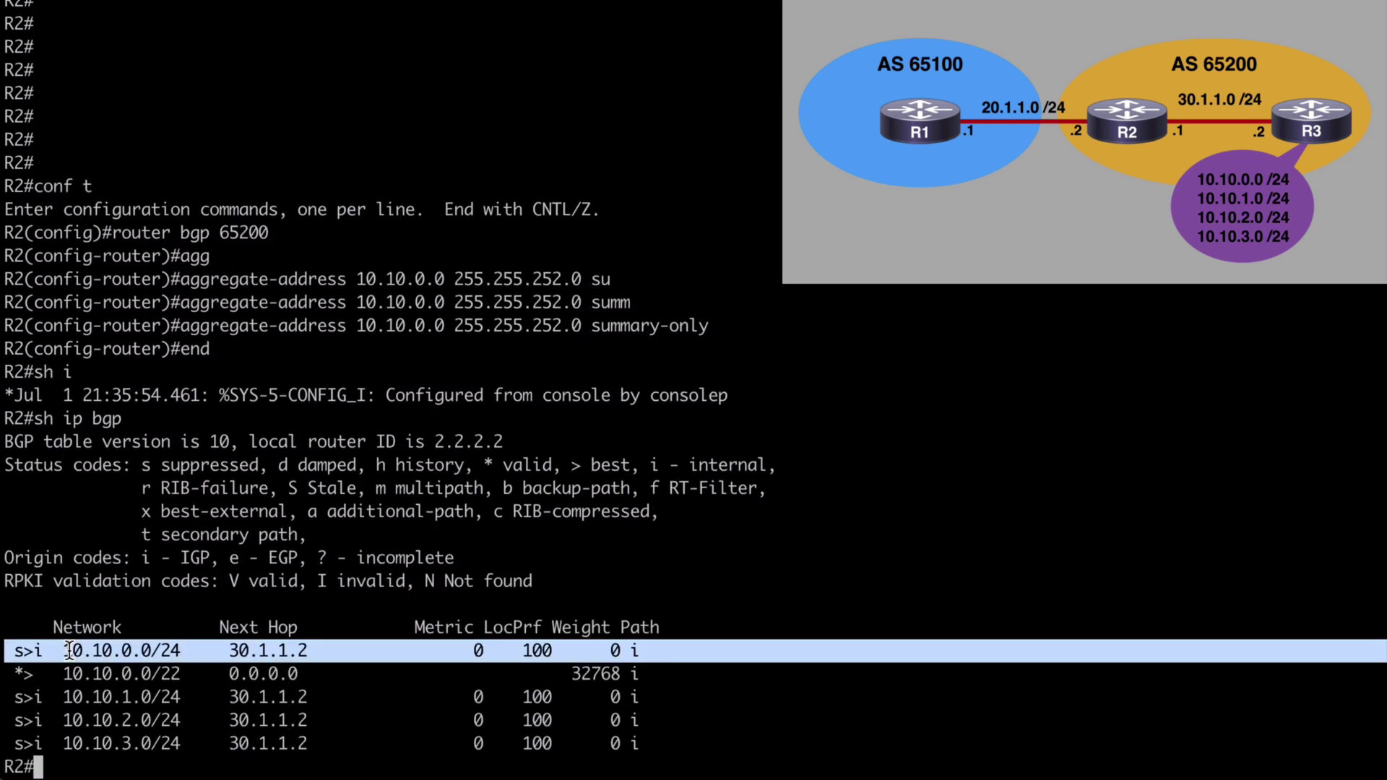
double_click(148, 697)
double_click(155, 721)
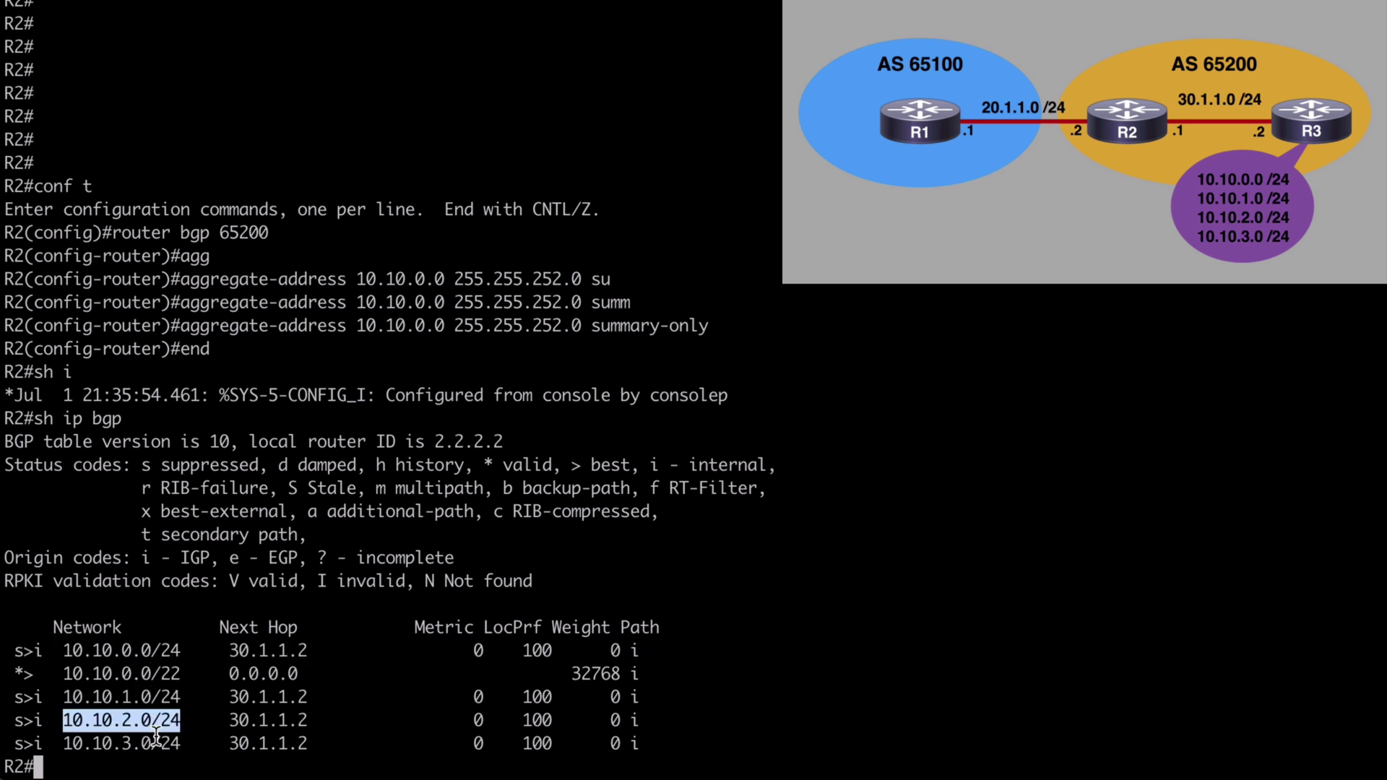
double_click(155, 741)
double_click(143, 676)
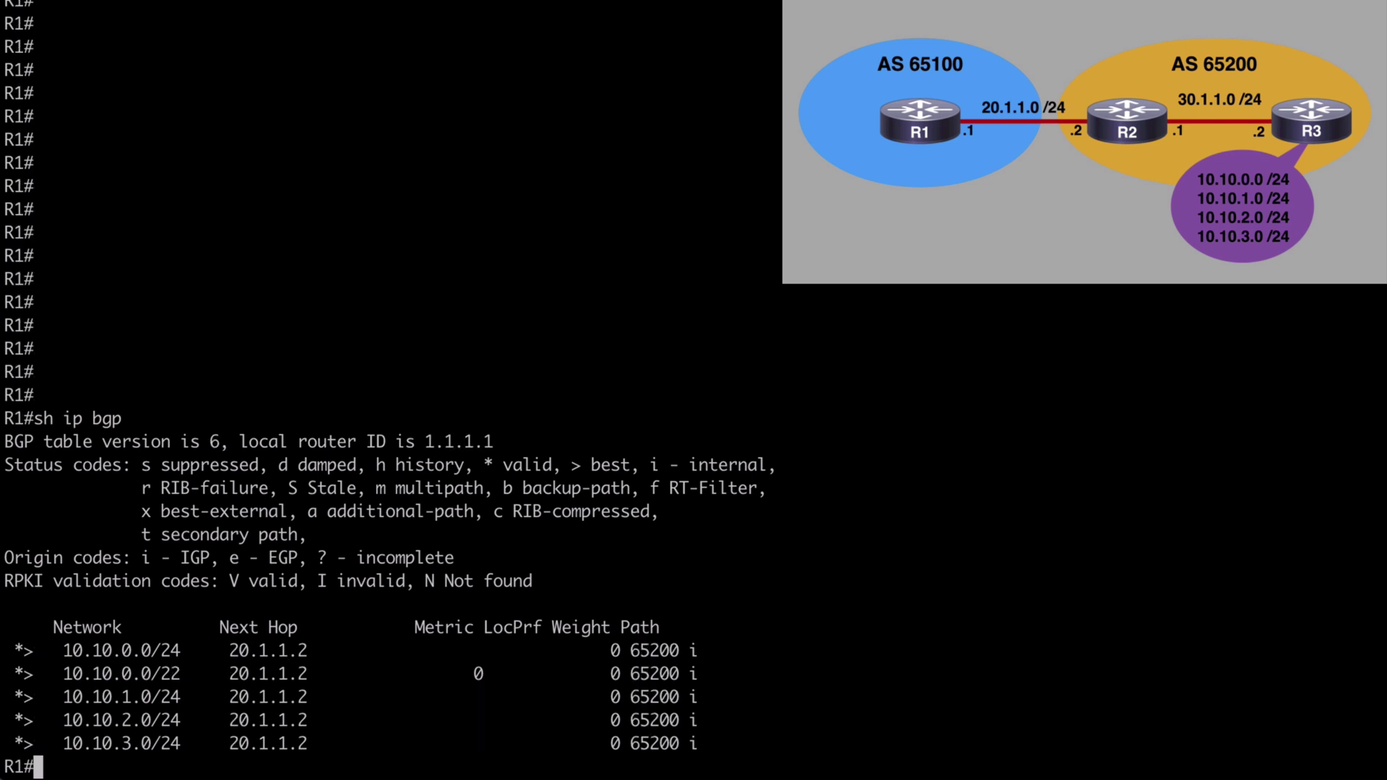
- Display R1's BGP table again and examine the 10.10.0.0/22 route and its next hop
key(Up)
key(Return)
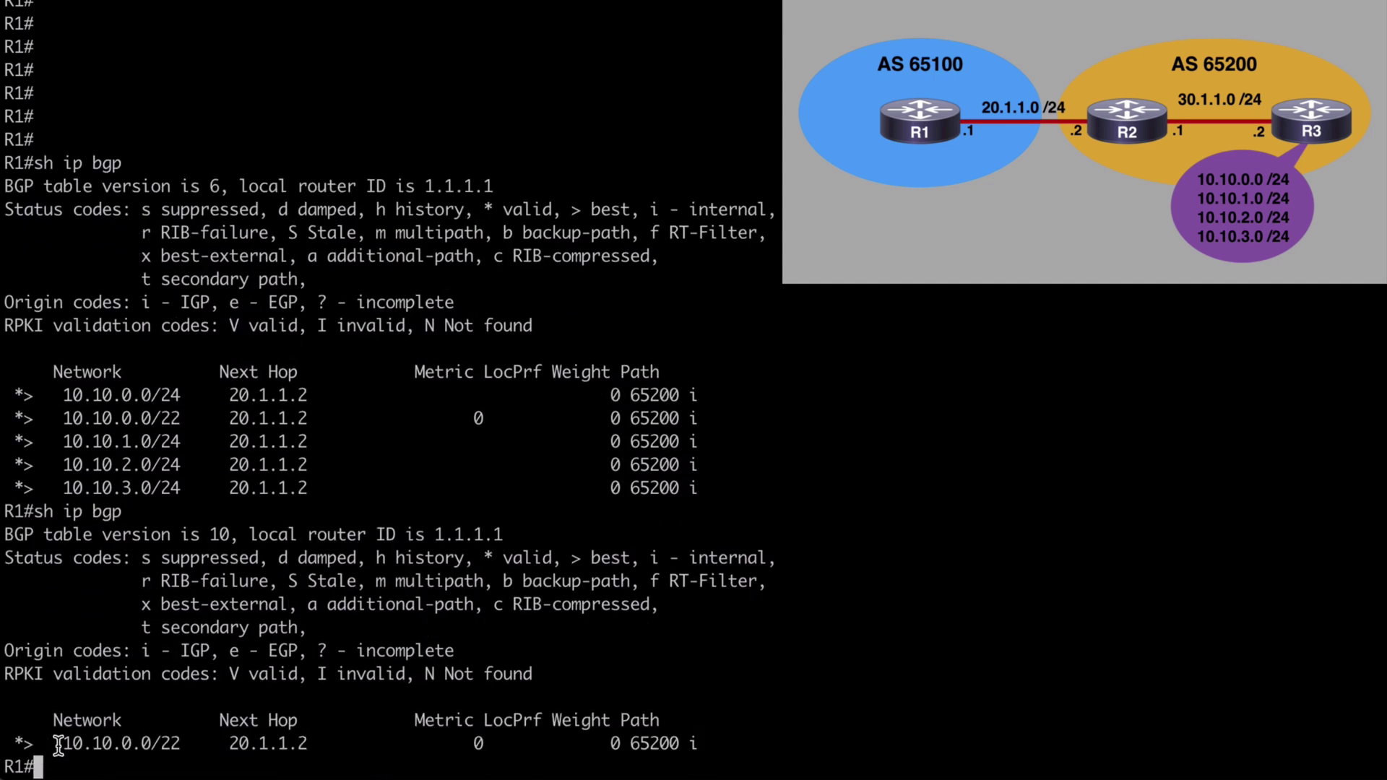
drag(53, 745, 711, 749)
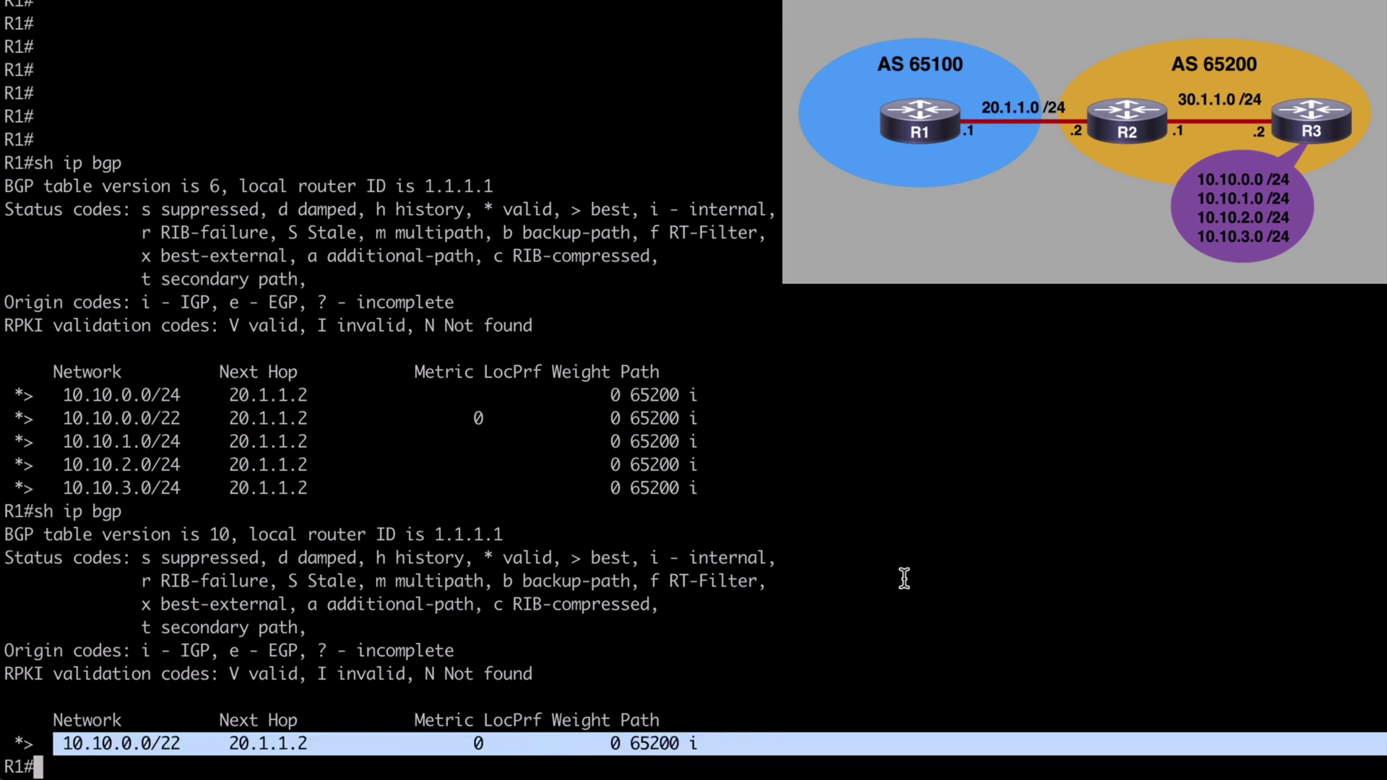
double_click(277, 745)
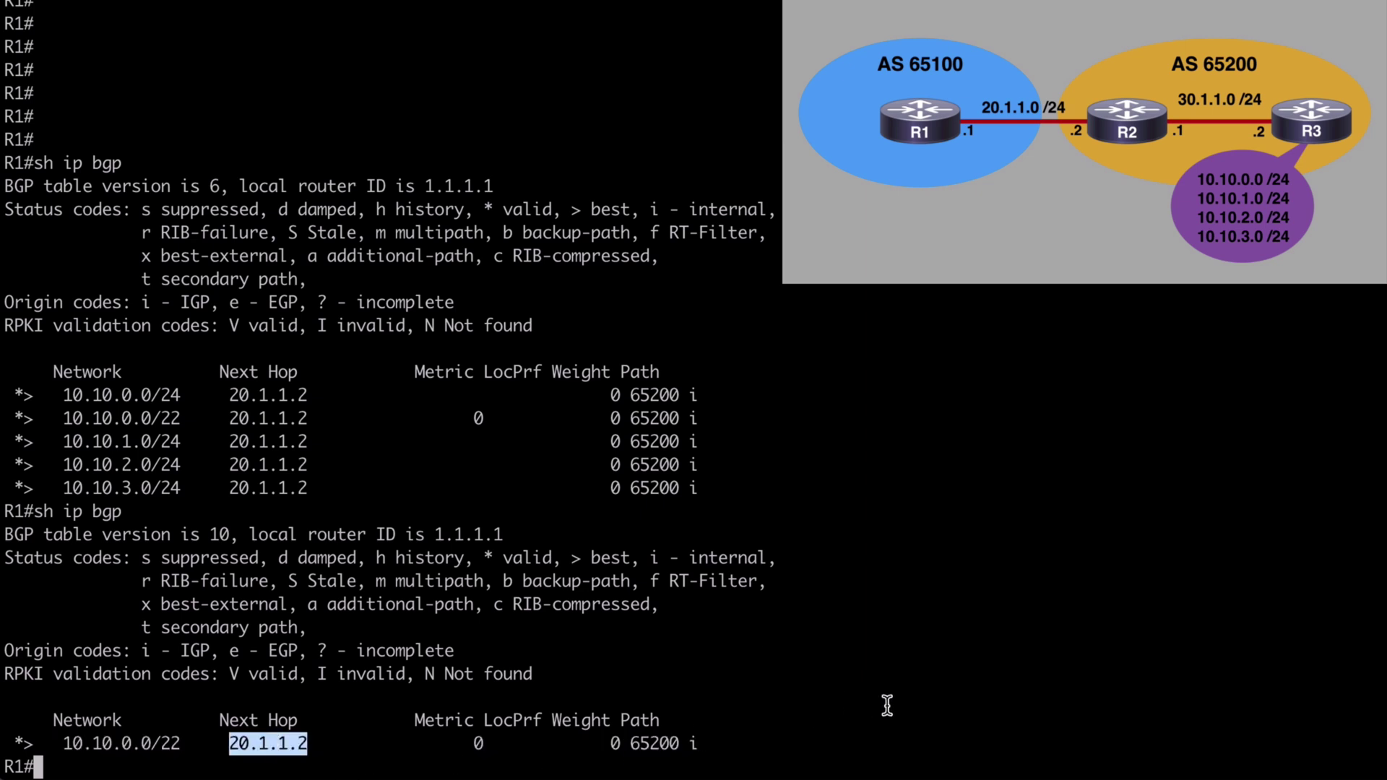
- Display R1's detailed BGP entry for 10.10.0.0/22 and examine its aggregator AS and router ID and the atomic-aggregate attribute
text(sh ip bgp)
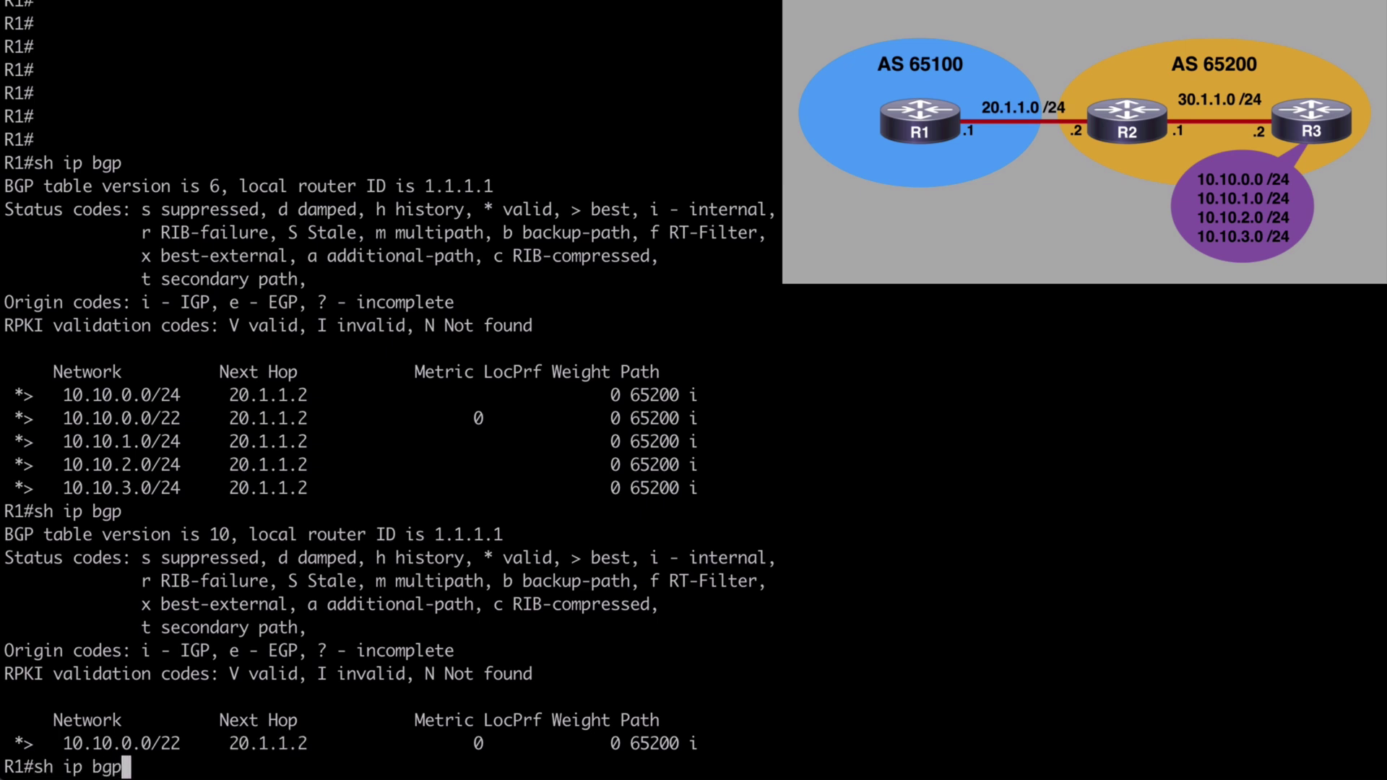
text( 10.10.0.0/22)
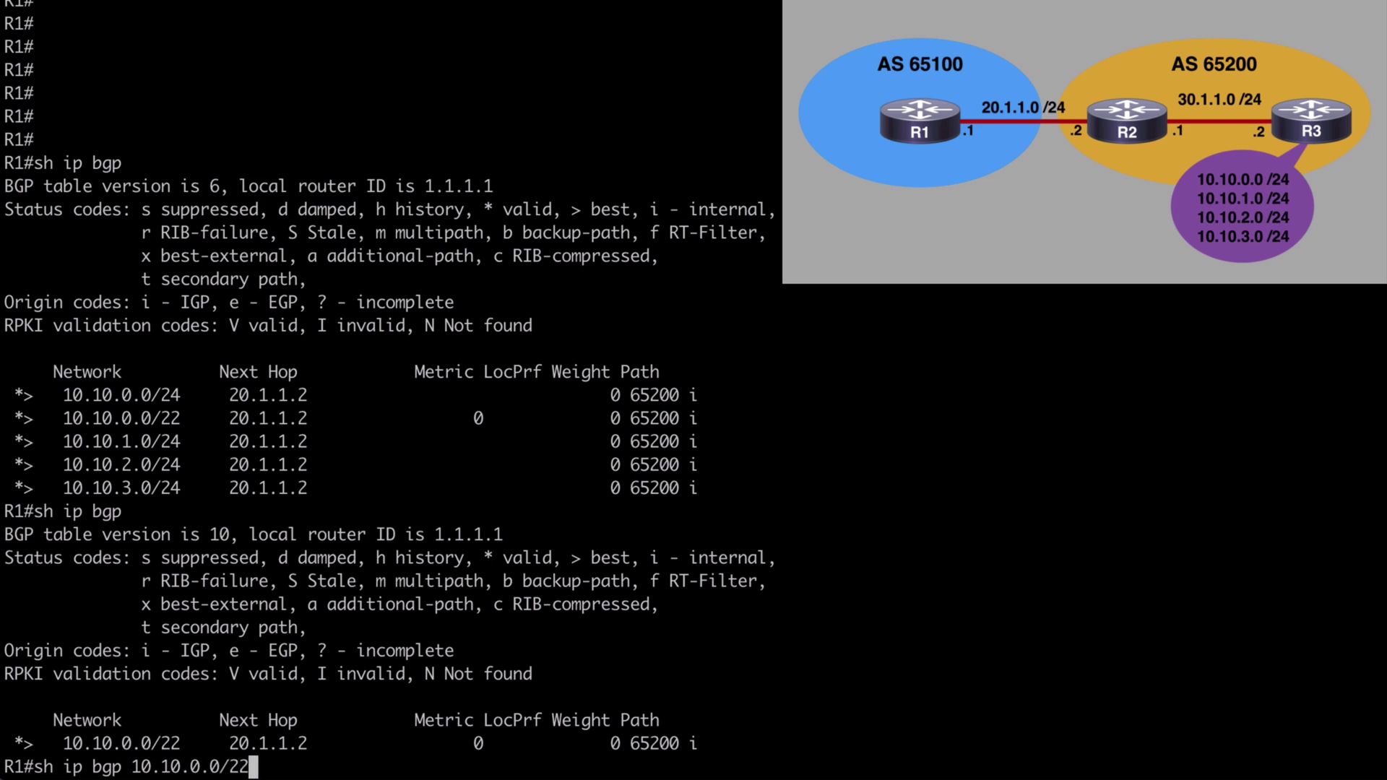
key(Return)
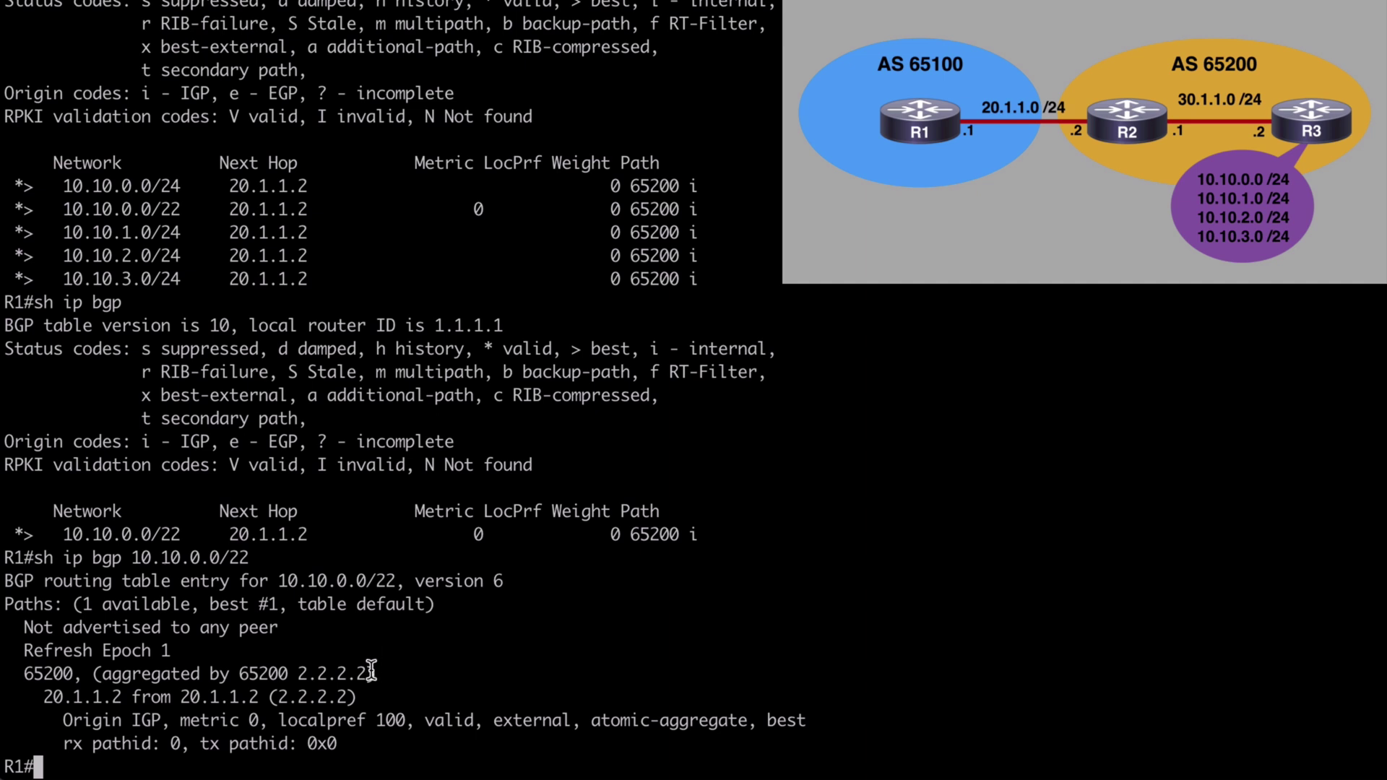
drag(368, 673, 103, 673)
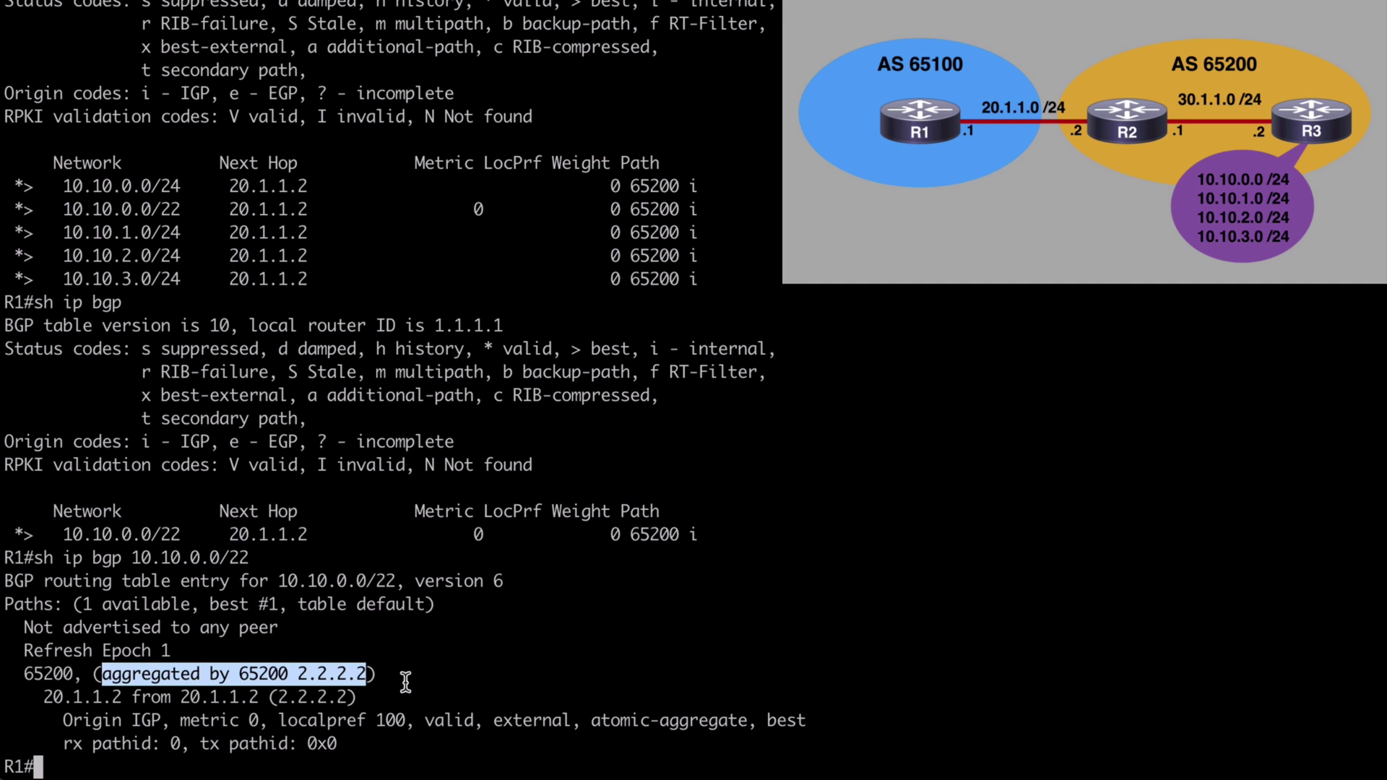
drag(367, 673, 303, 670)
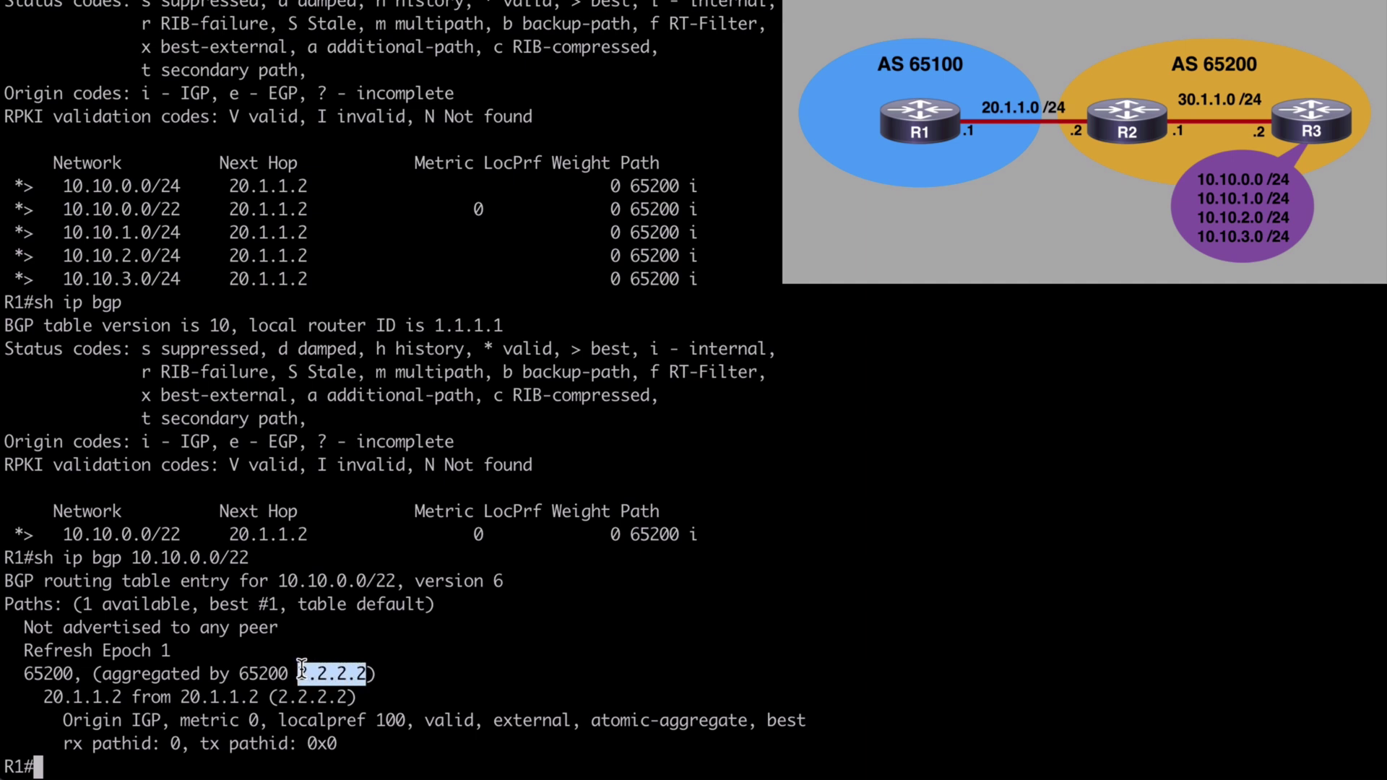
click(648, 611)
drag(752, 719, 596, 718)
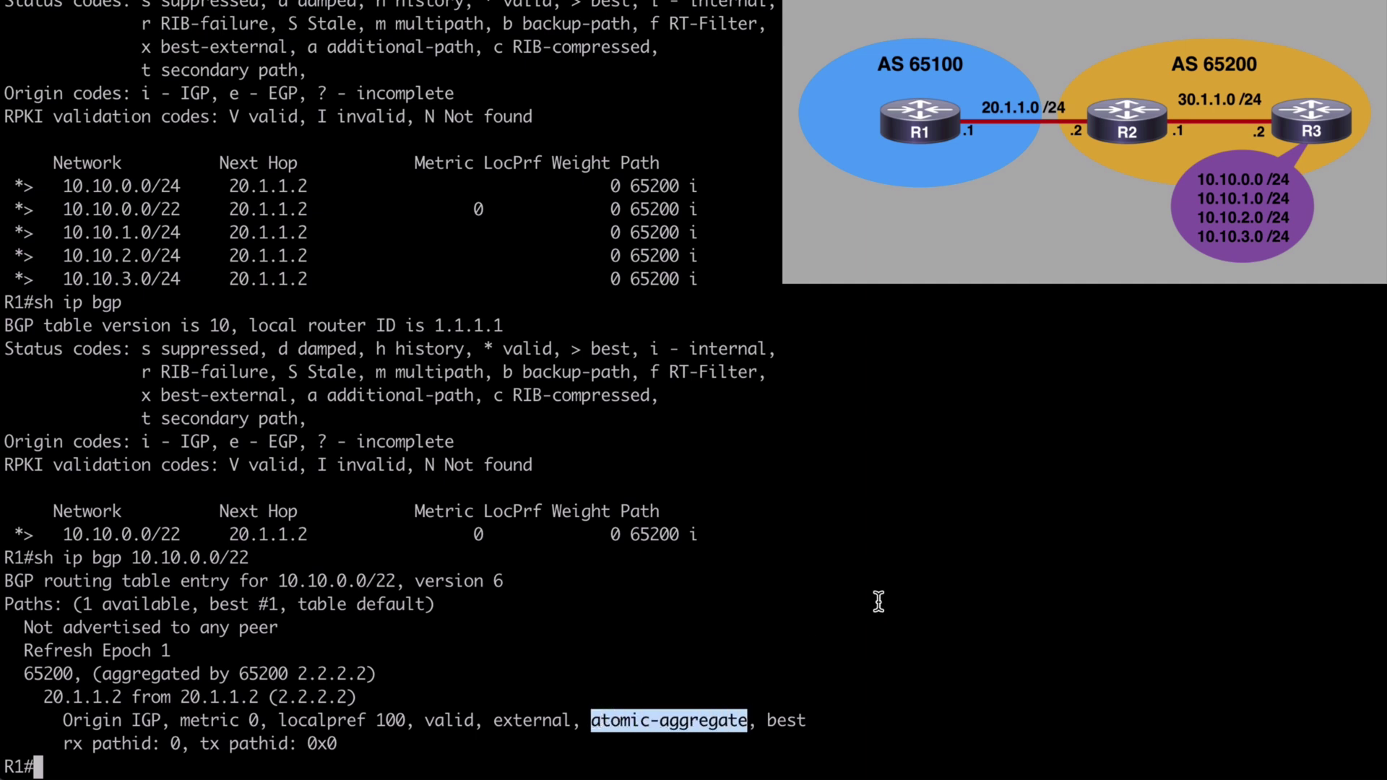